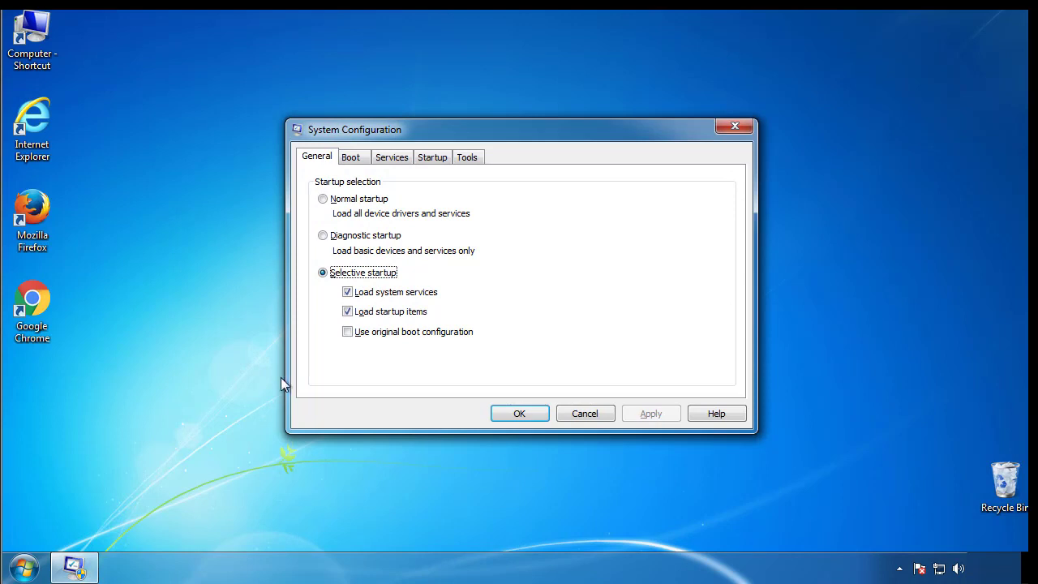
Configure Windows for a minimal Safe boot, restart the computer, and close the safe mode help window
left_click(350, 159)
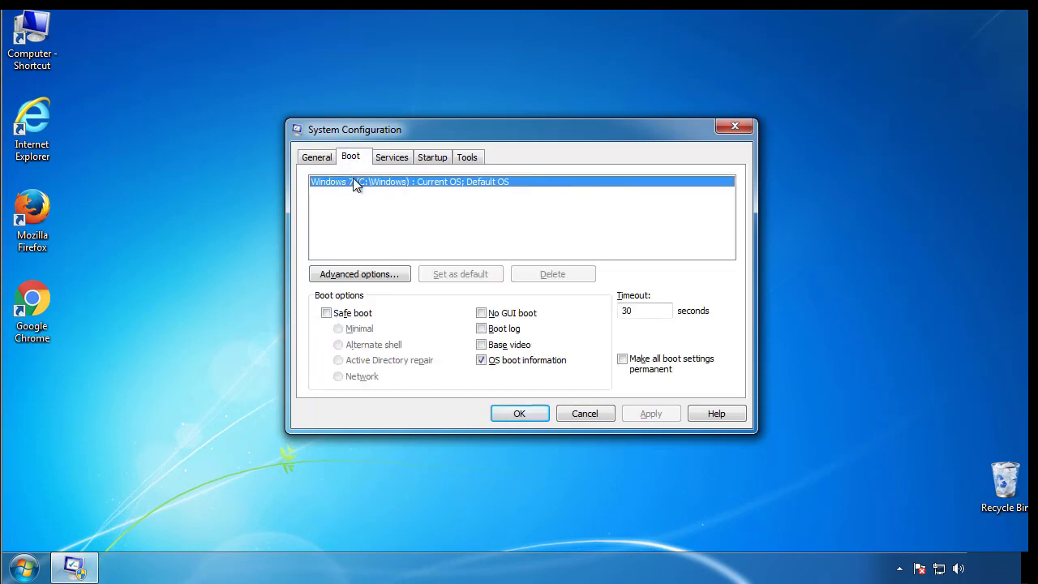
left_click(326, 313)
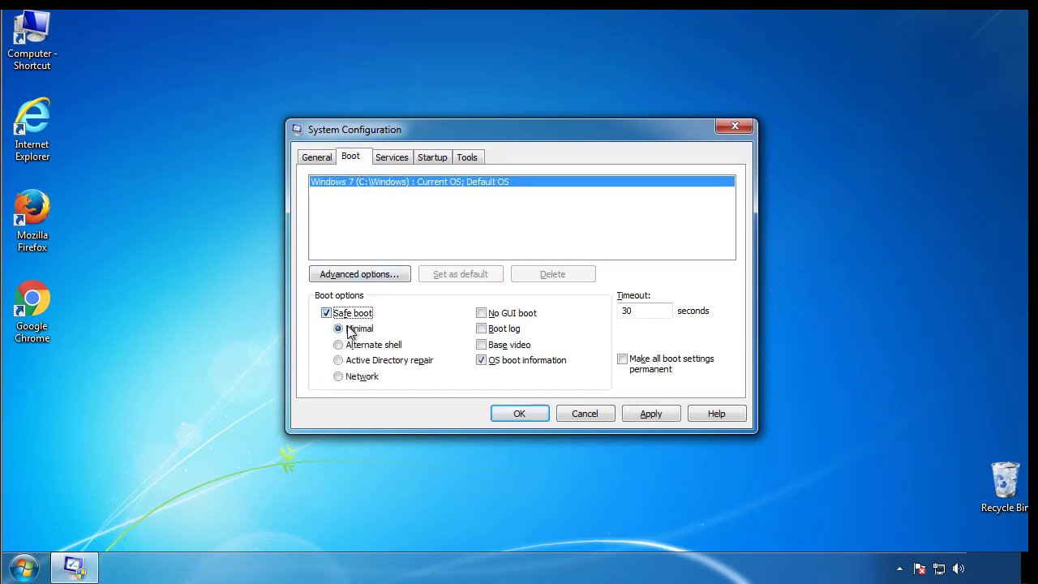
left_click(527, 413)
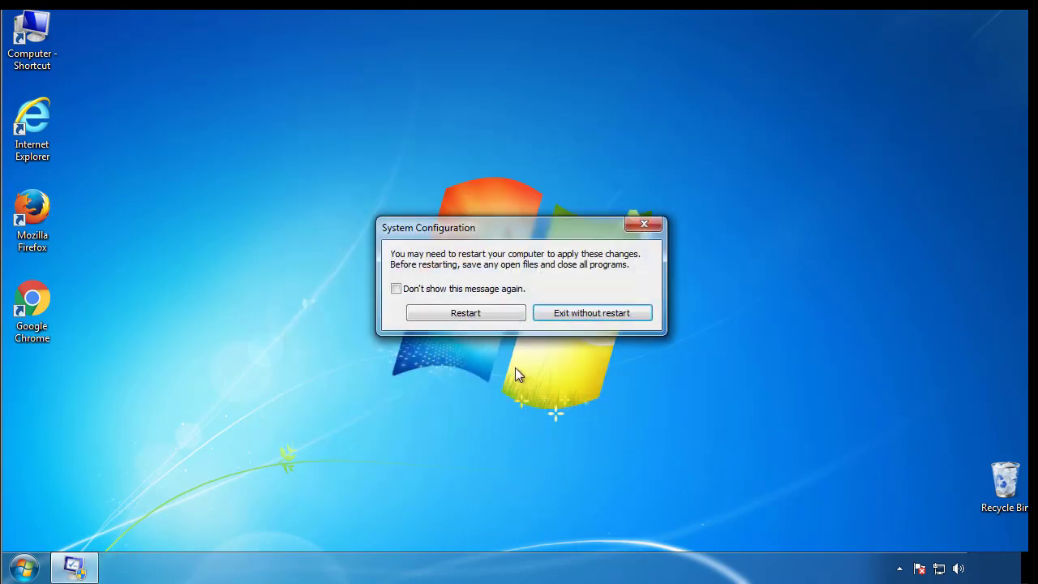
left_click(468, 315)
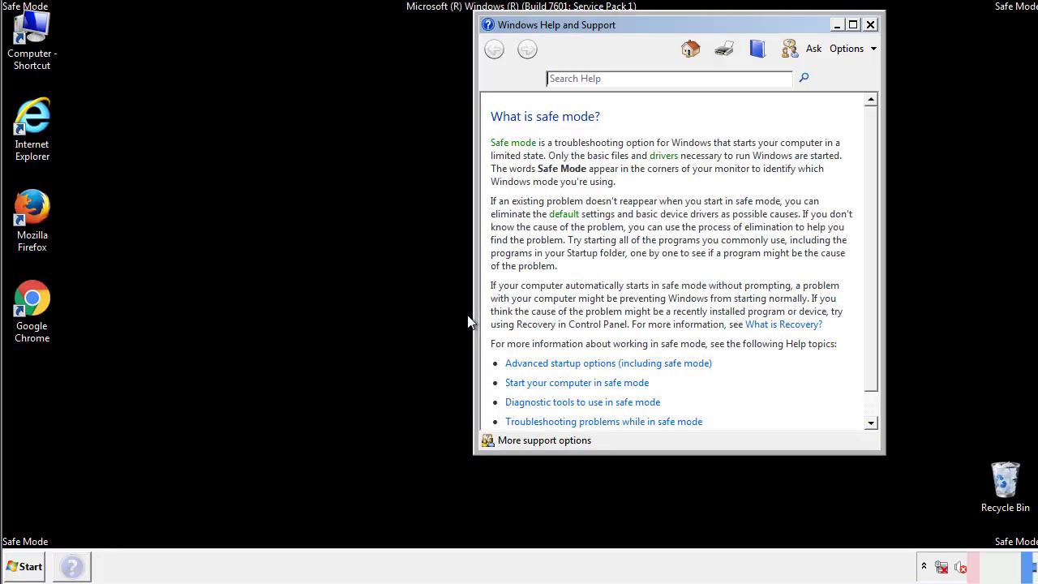
left_click(869, 26)
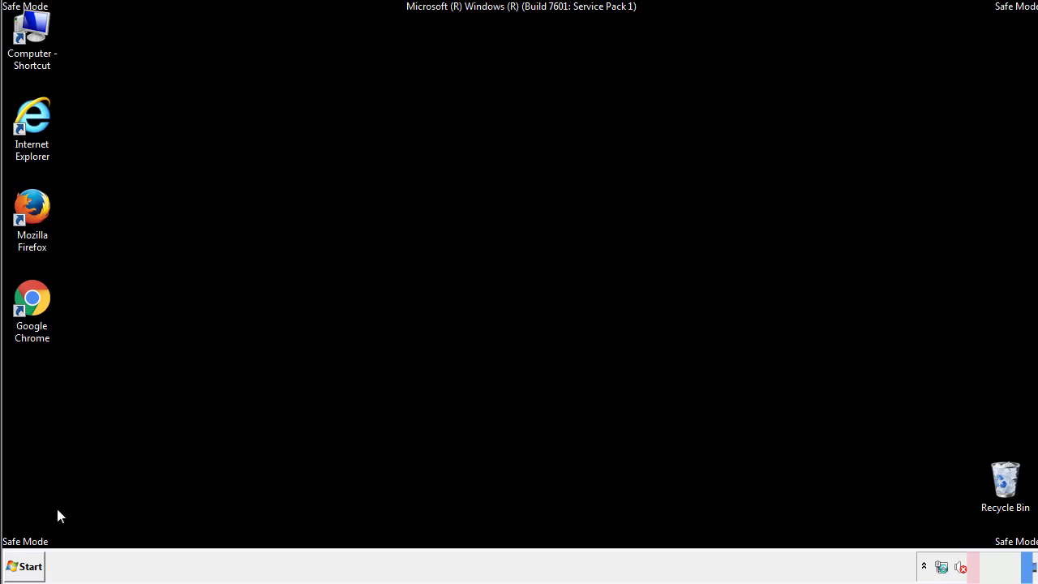
Set Folder Options in Control Panel to show hidden files, folders, and drives, then close Control Panel
left_click(24, 566)
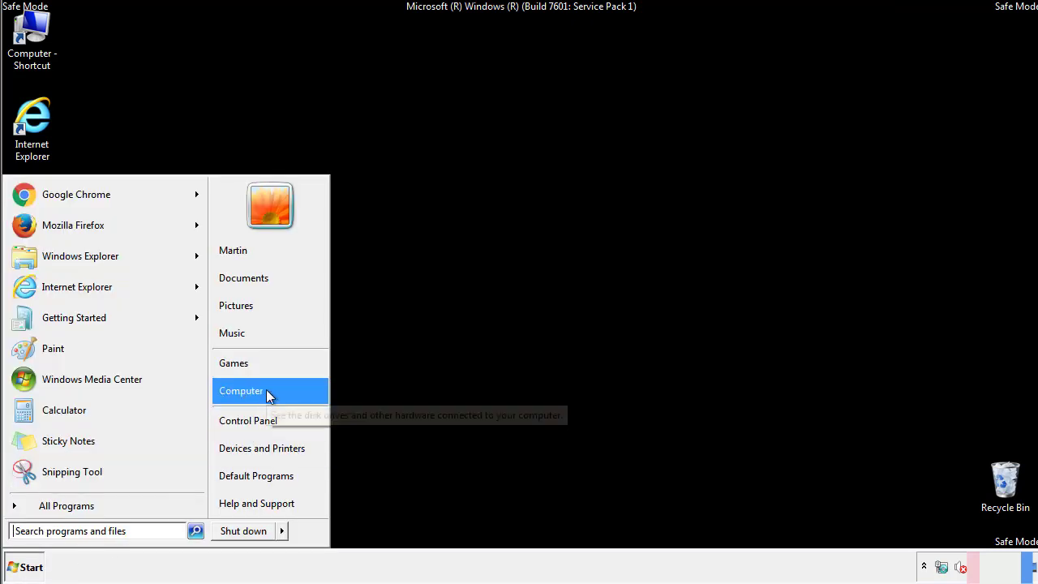
left_click(258, 418)
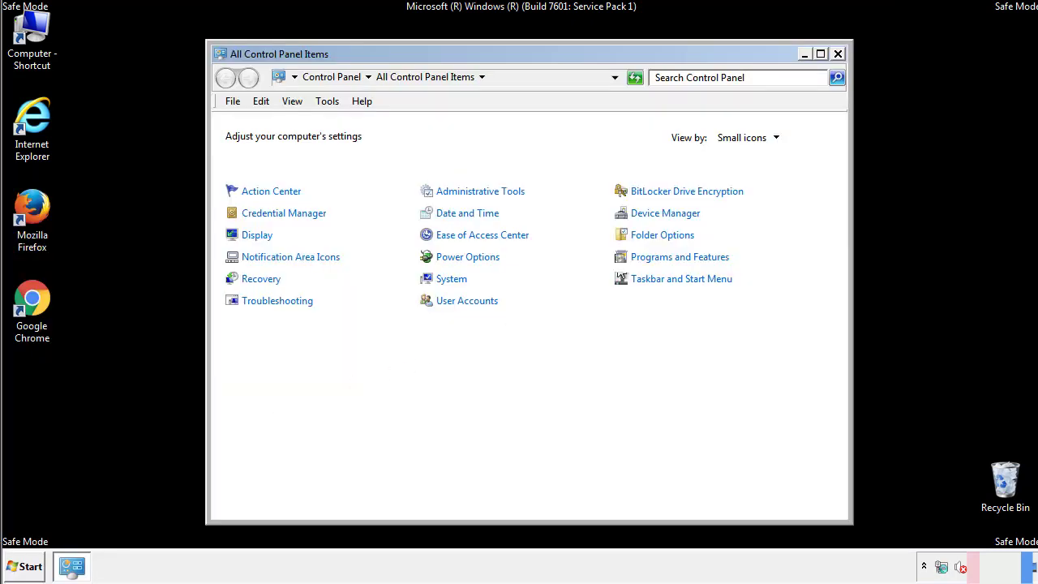
left_click(663, 234)
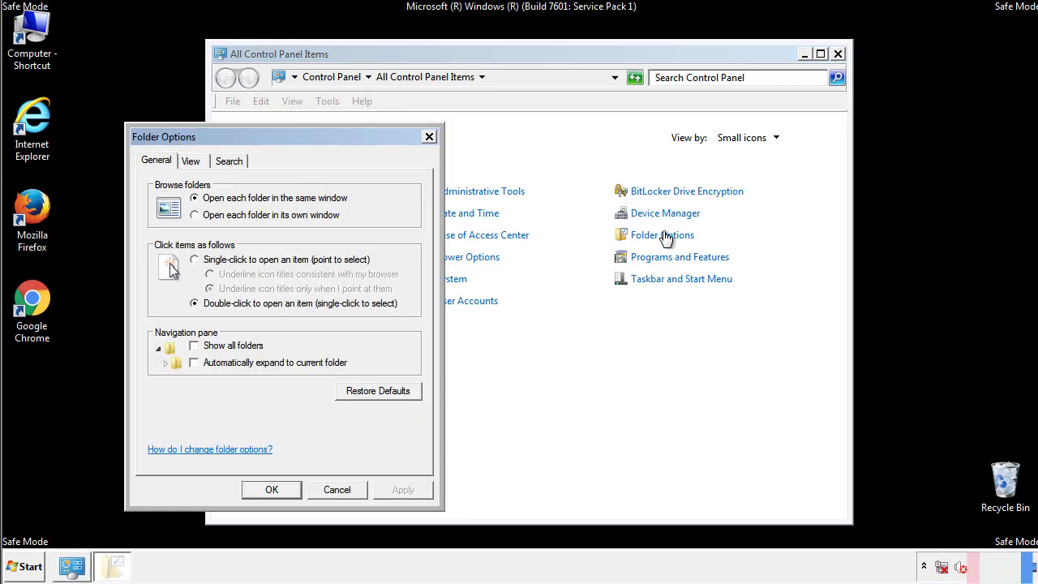
left_click(191, 161)
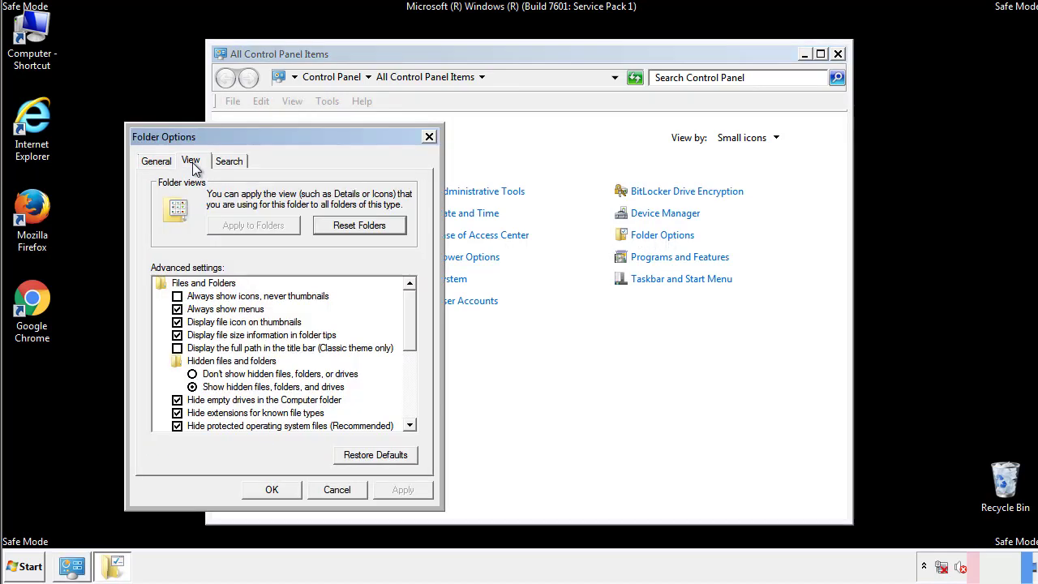
left_click(178, 309)
left_click(272, 490)
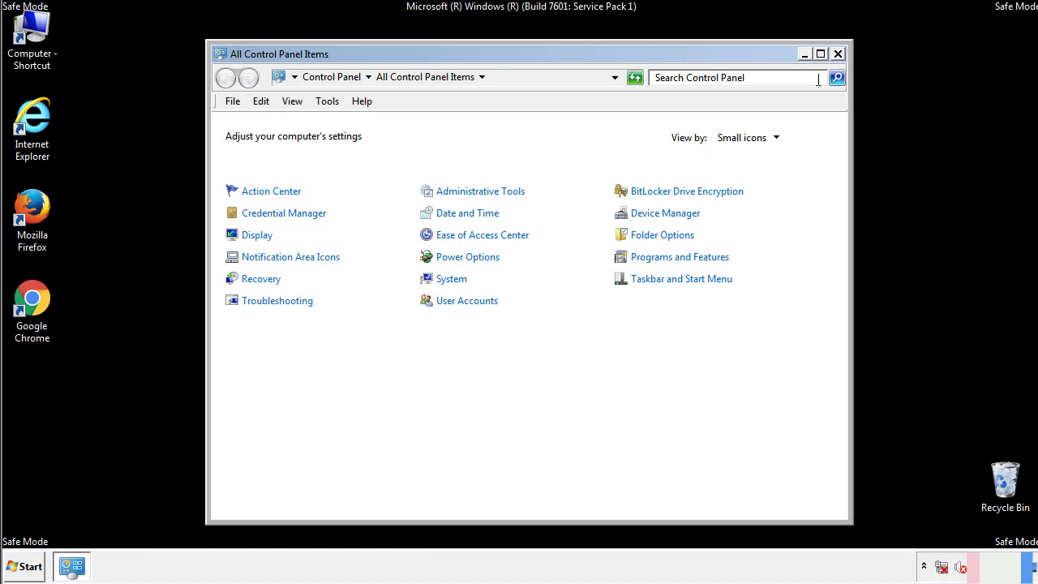
left_click(839, 54)
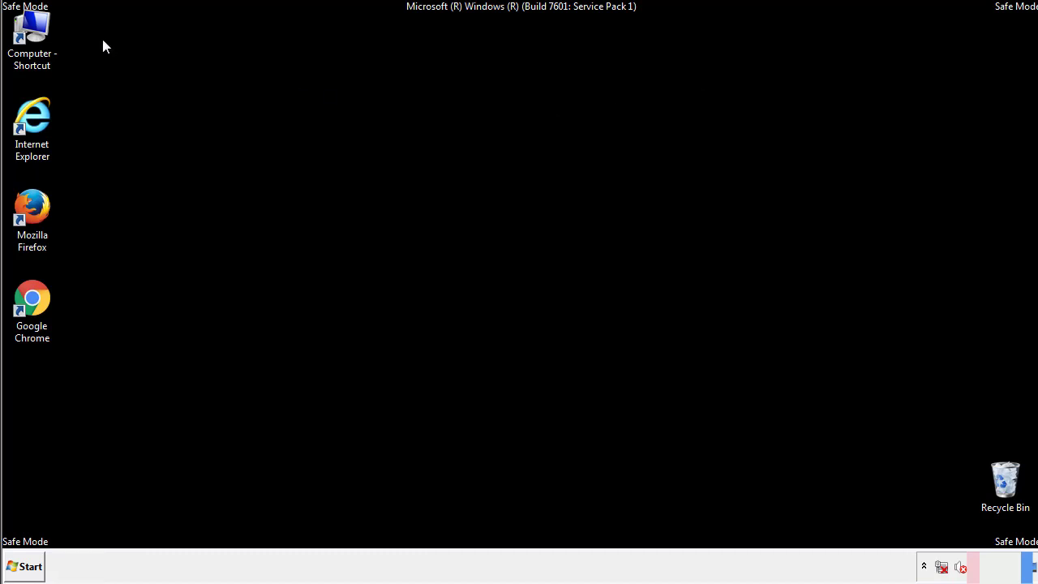
Browse from Computer to the folder C:\Windows\System32\drivers\etc
double_click(32, 26)
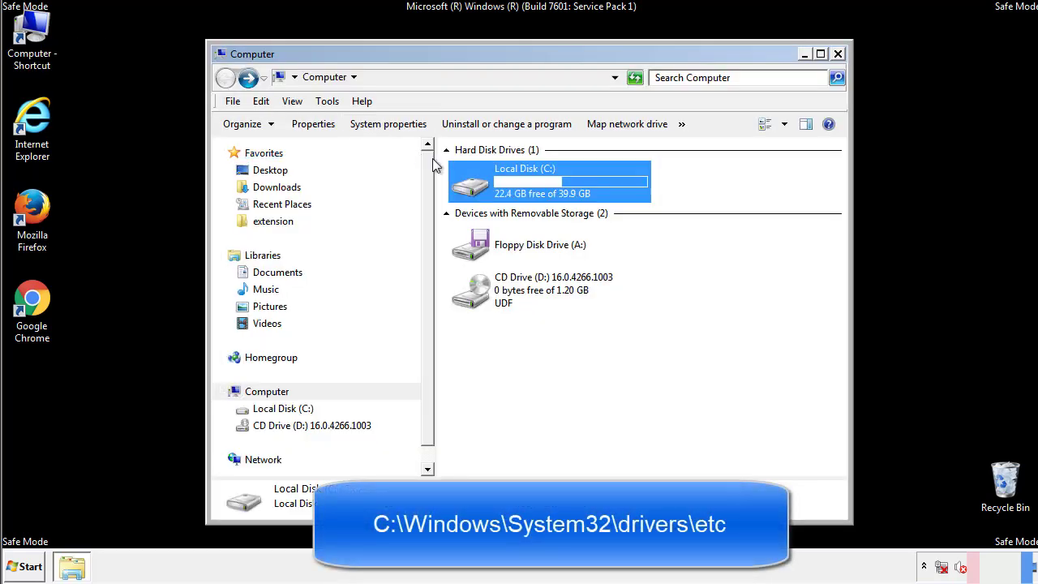
double_click(474, 185)
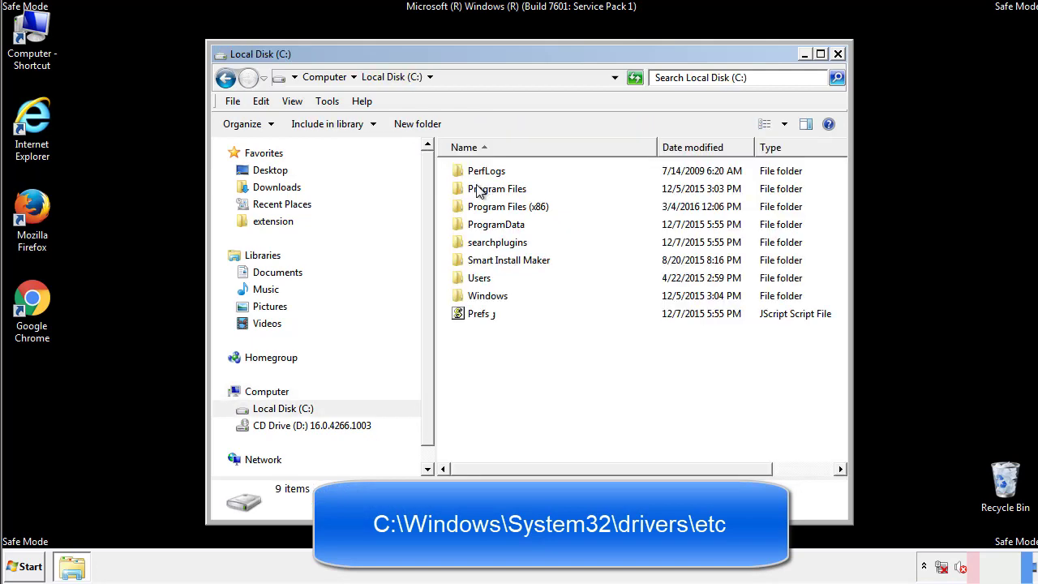
left_click(472, 298)
double_click(474, 298)
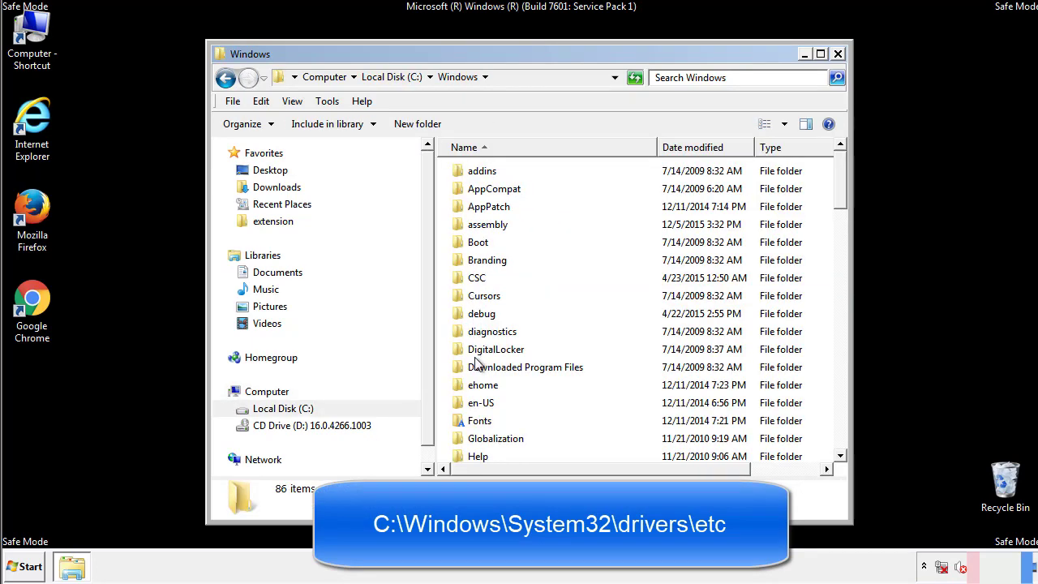
scroll(476, 365, "down", 4)
scroll(478, 366, "down", 5)
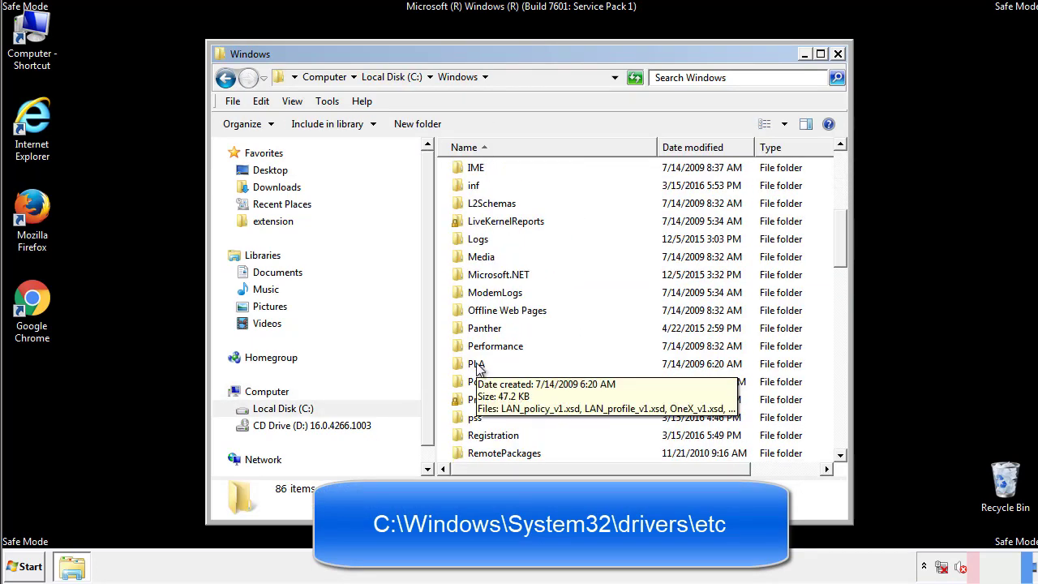
scroll(478, 369, "down", 2)
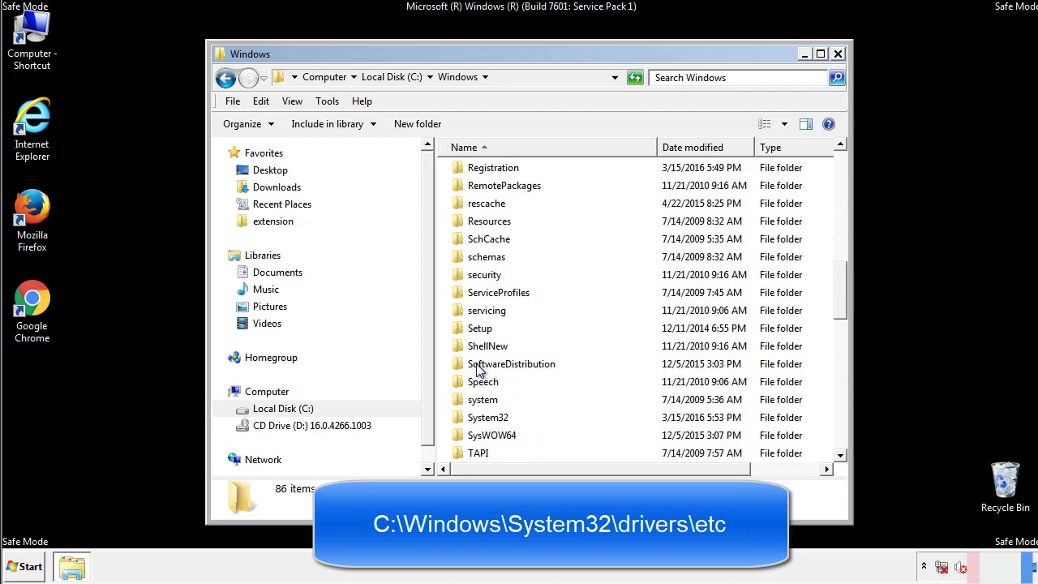
double_click(486, 420)
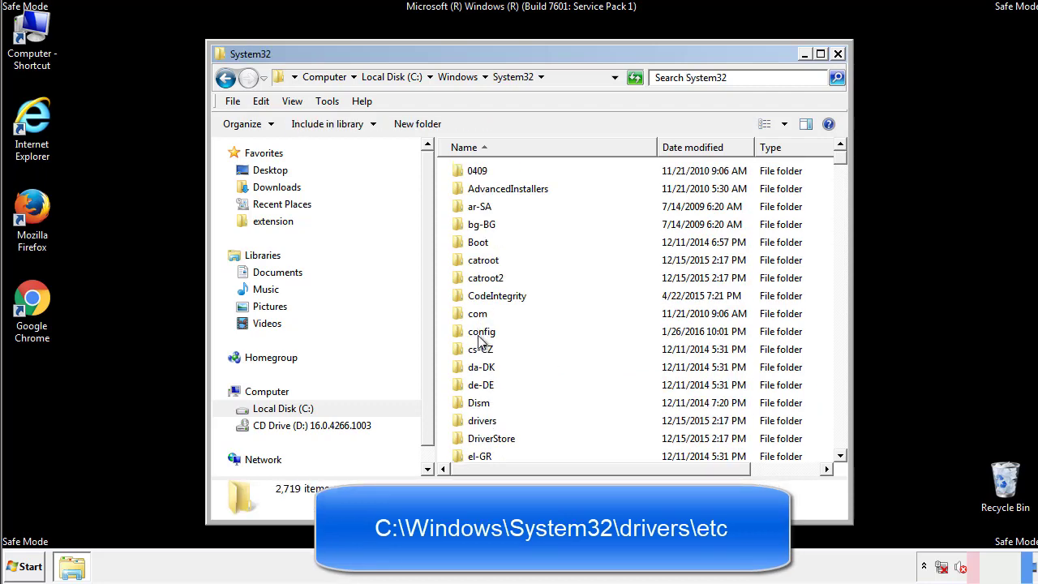
left_click(481, 422)
double_click(481, 425)
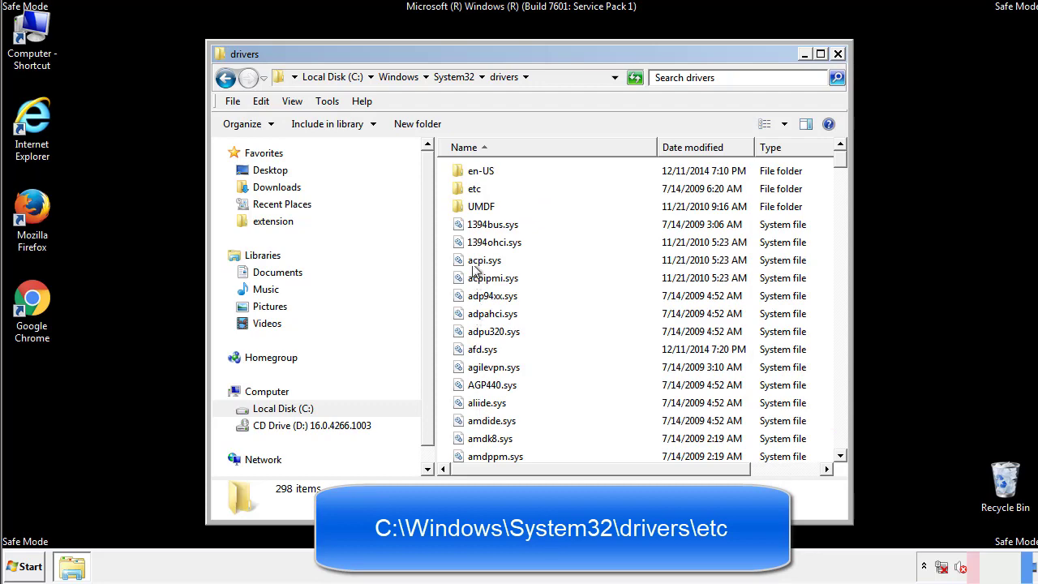
double_click(466, 189)
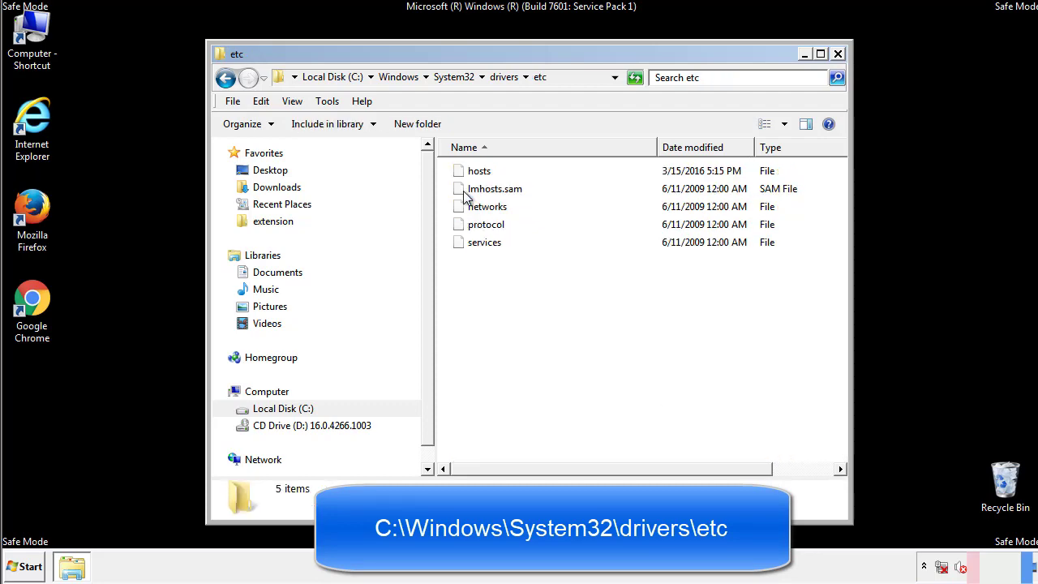
Open the hosts file with Notepad and move its window so the full text is in view
double_click(477, 172)
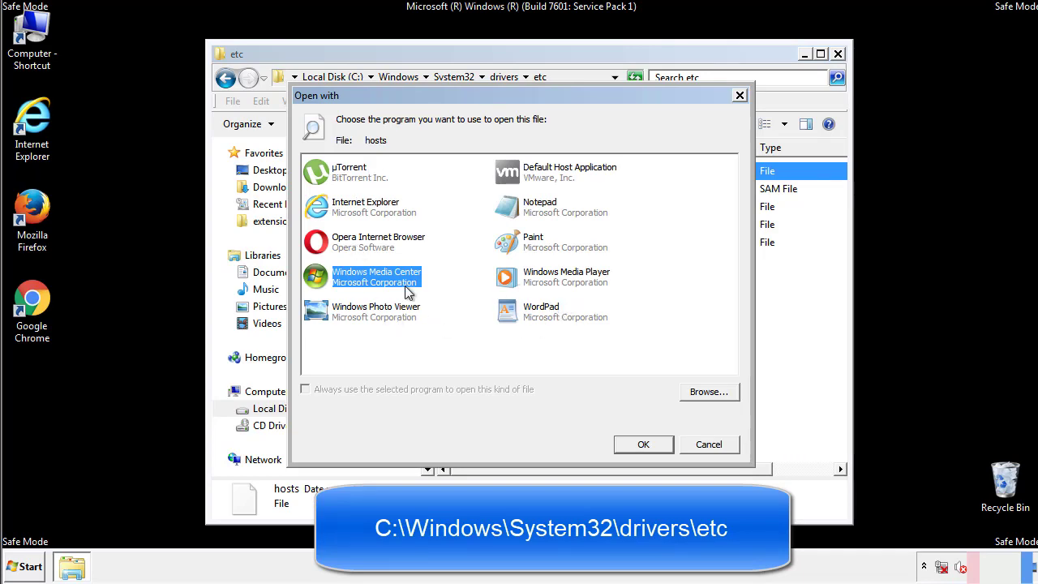
left_click(524, 211)
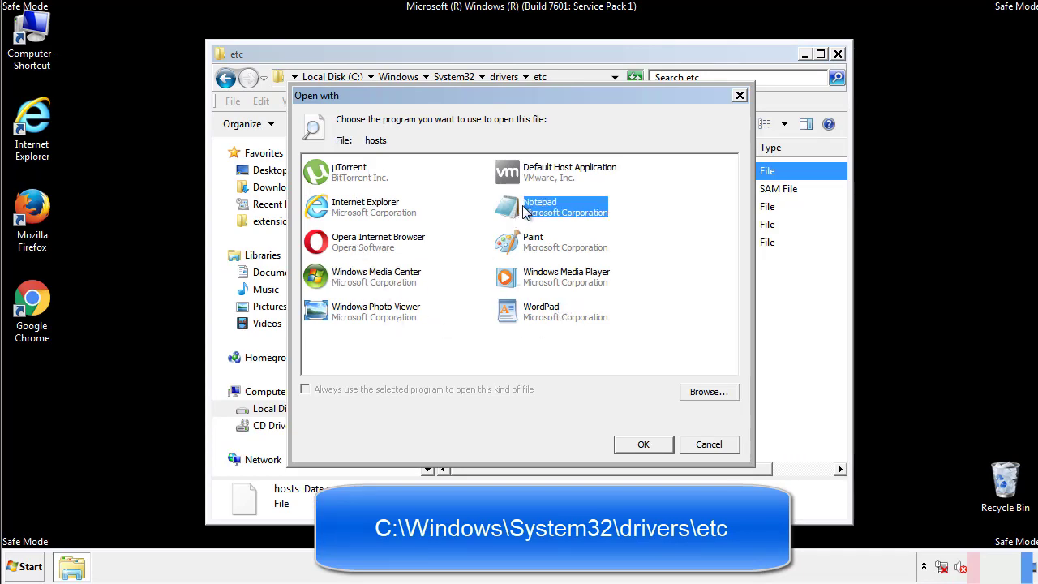
left_click(641, 443)
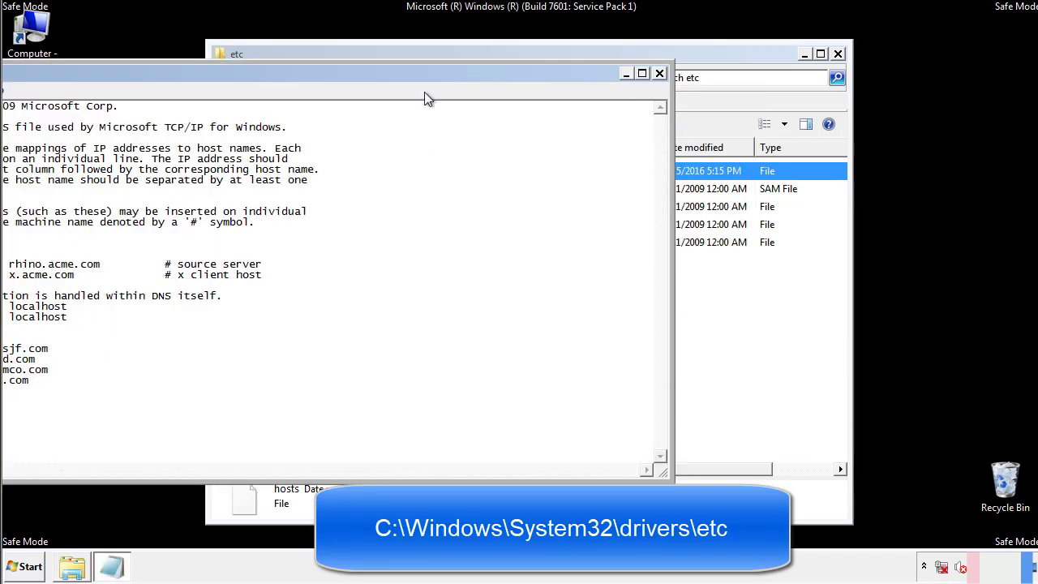
left_click_drag(424, 73, 660, 89)
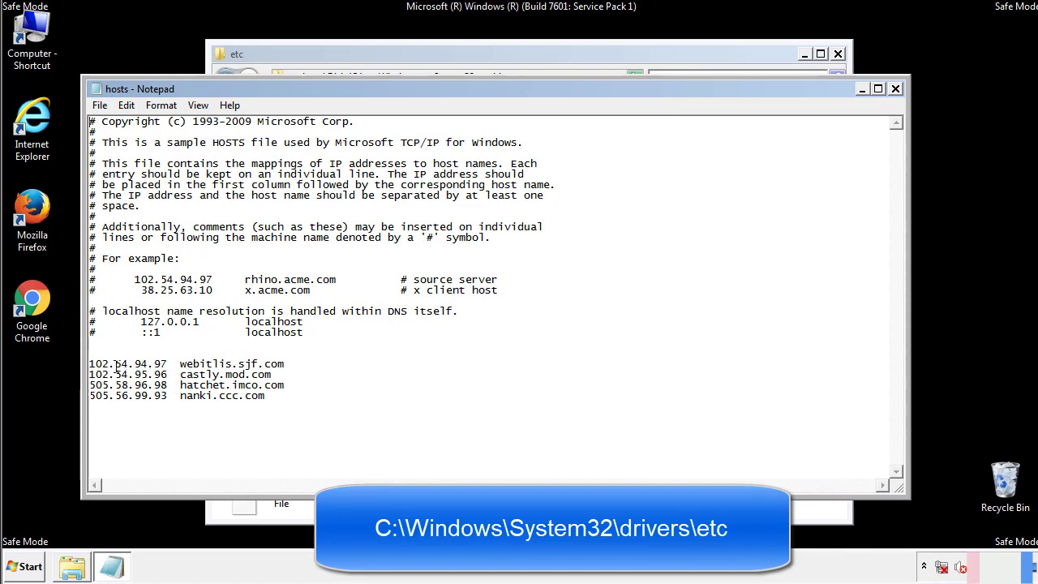
Delete the four uncommented IP address entries below the localhost lines, save the hosts file, and close the etc folder
left_click_drag(289, 397, 89, 354)
key("Delete")
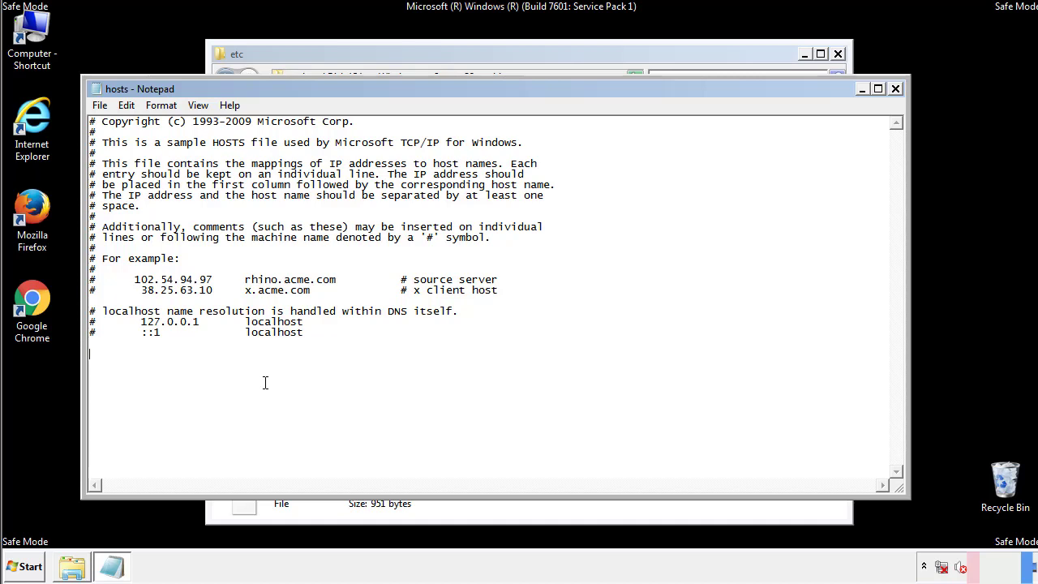
left_click(896, 90)
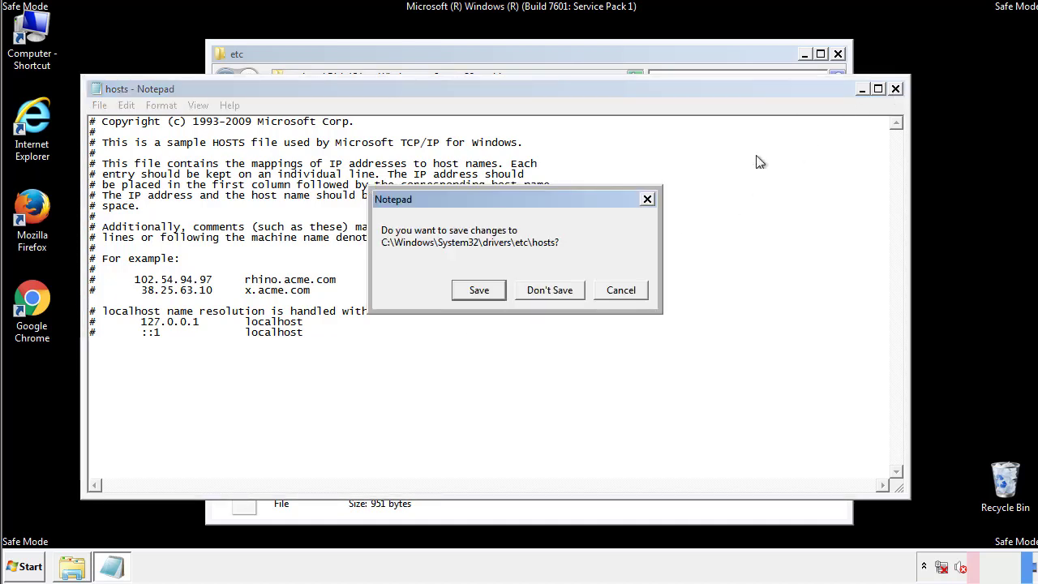
left_click(456, 295)
left_click(456, 295)
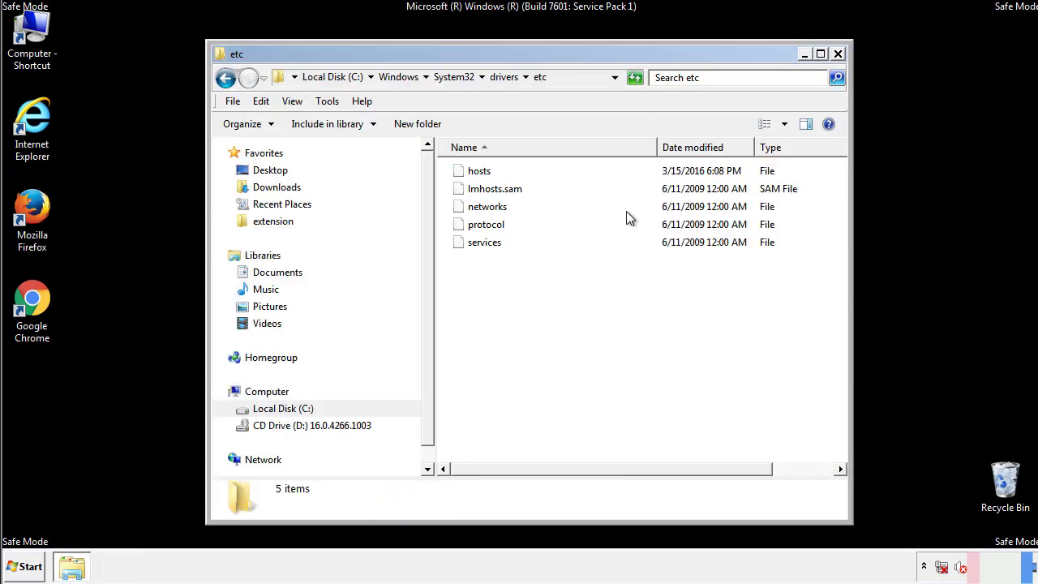
left_click(838, 54)
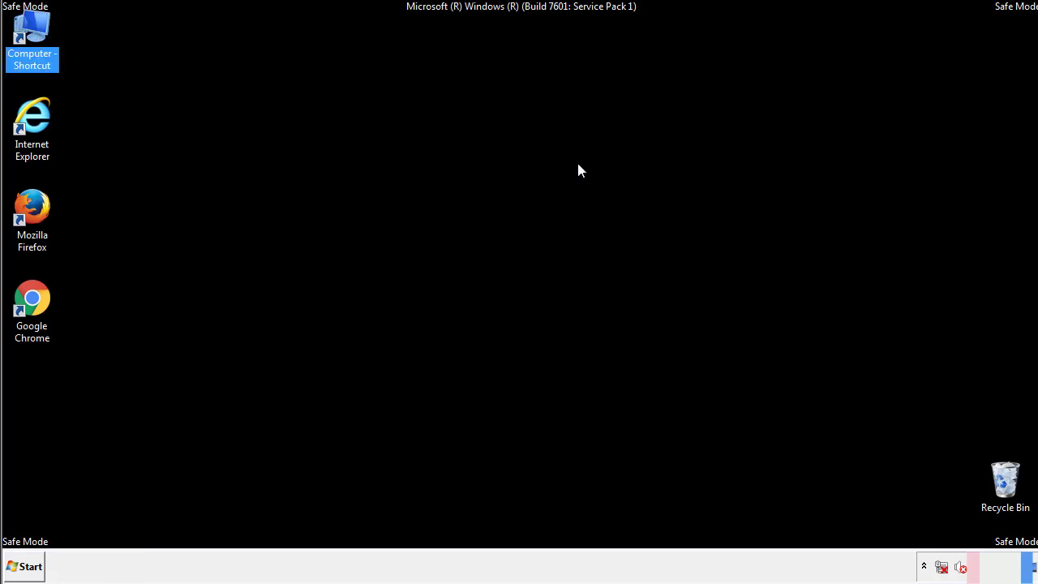
Open the Startup folder from the list of all programs
left_click(27, 563)
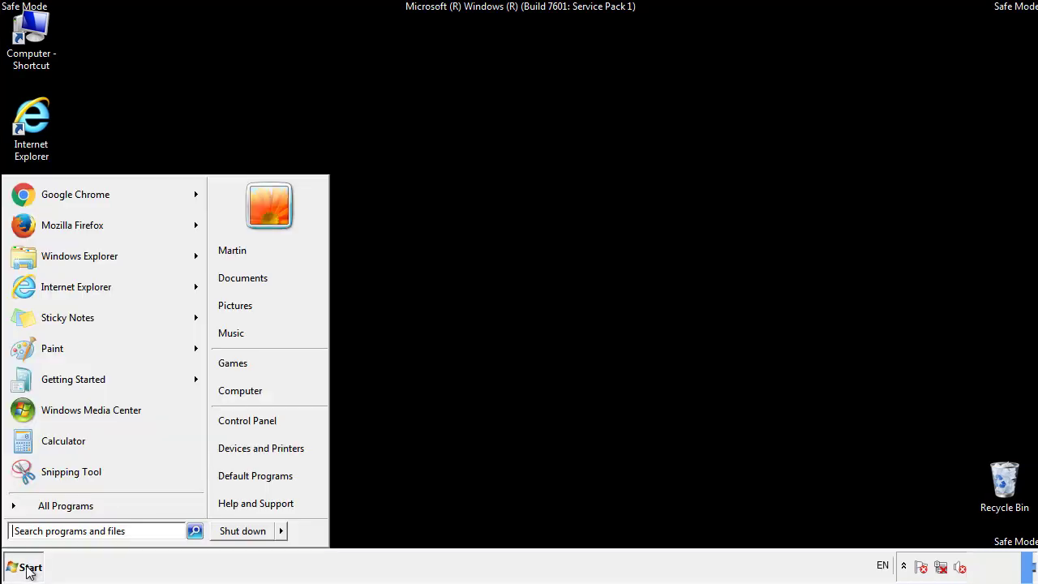
left_click(46, 510)
right_click(39, 448)
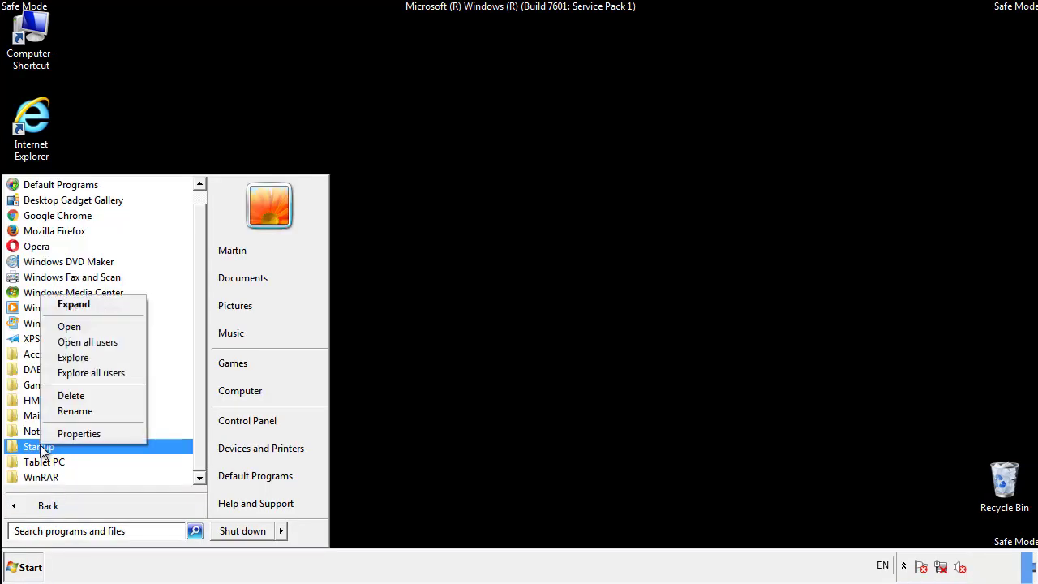
left_click(80, 325)
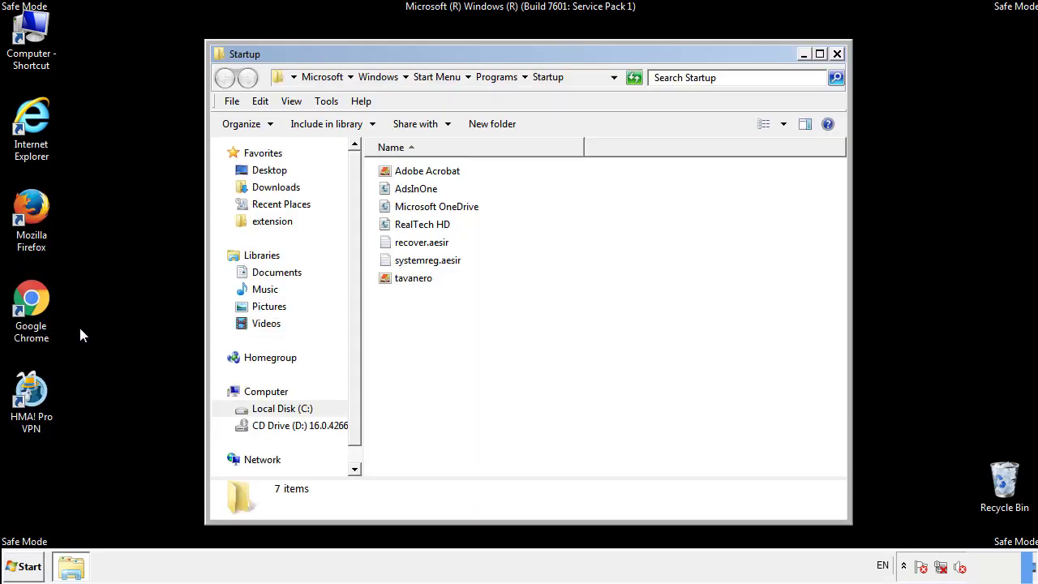
Delete AdsInOne, recover.aesir, systemreg.aesir and tavanero from the Startup folder, then close the folder
left_click(423, 194)
left_click(431, 242, "ctrl")
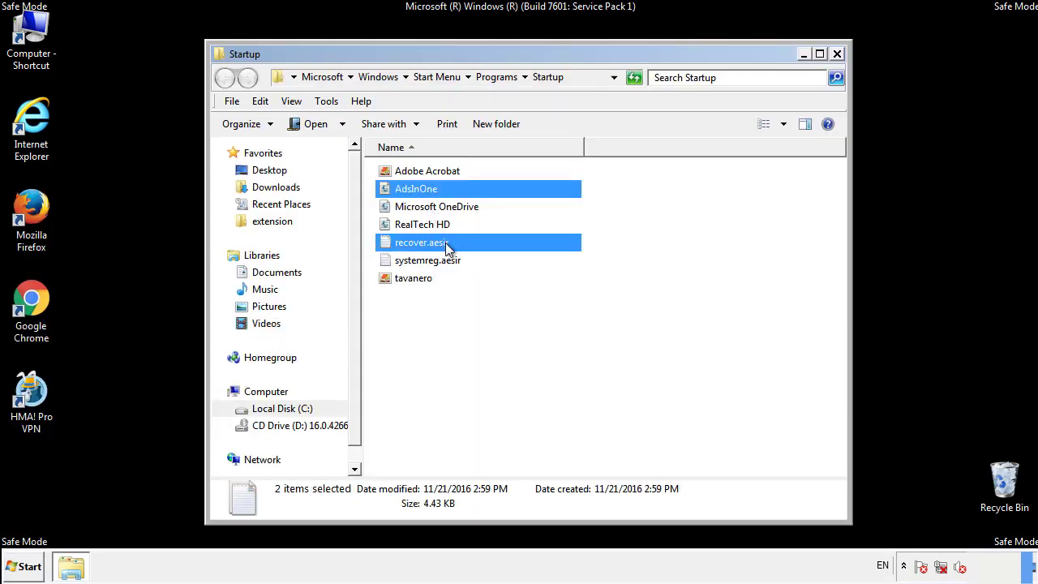
left_click(423, 261, "ctrl")
left_click(415, 279, "ctrl")
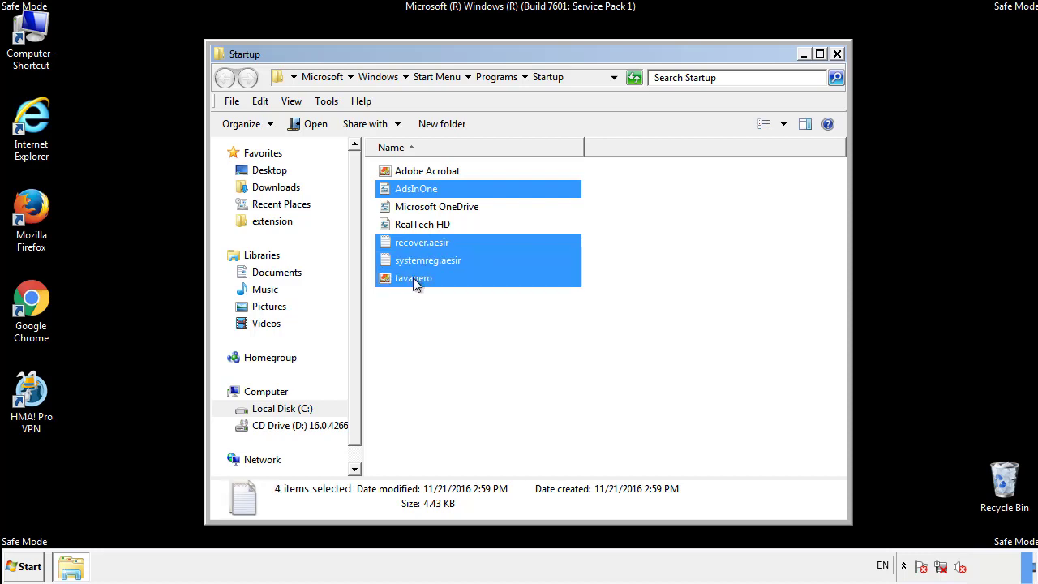
right_click(410, 279)
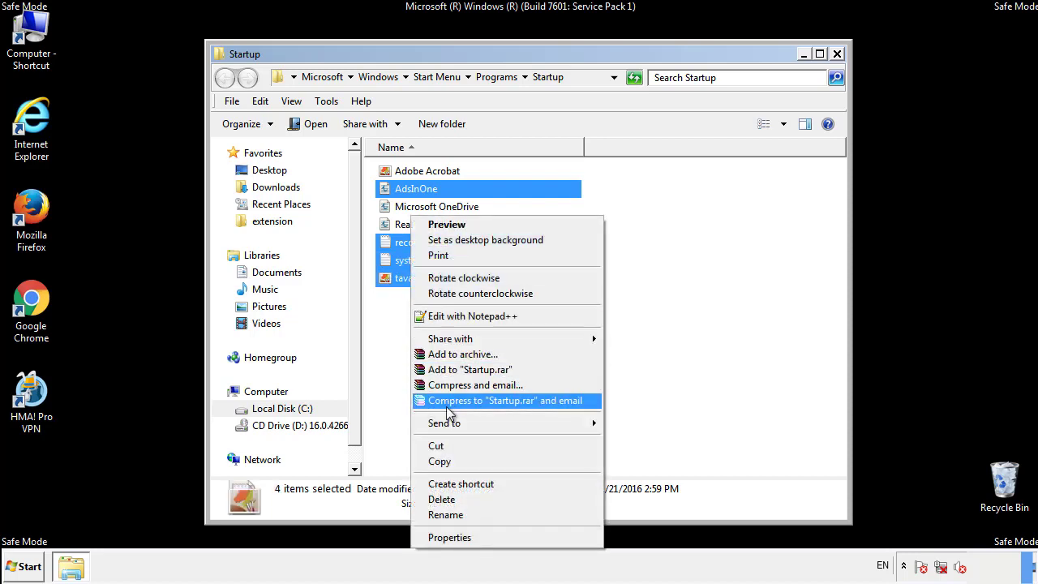
left_click(441, 499)
left_click(571, 300)
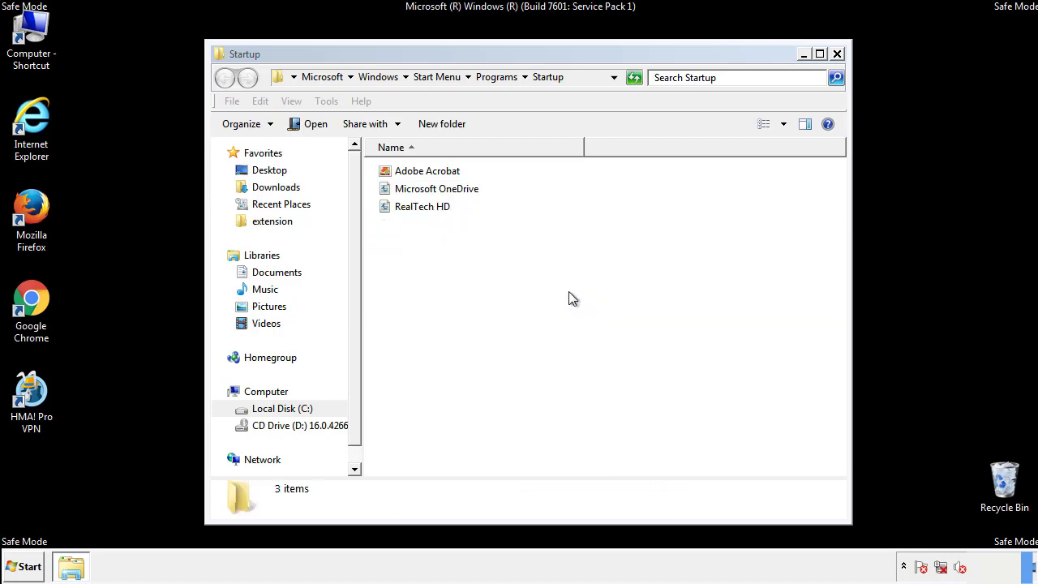
left_click(837, 55)
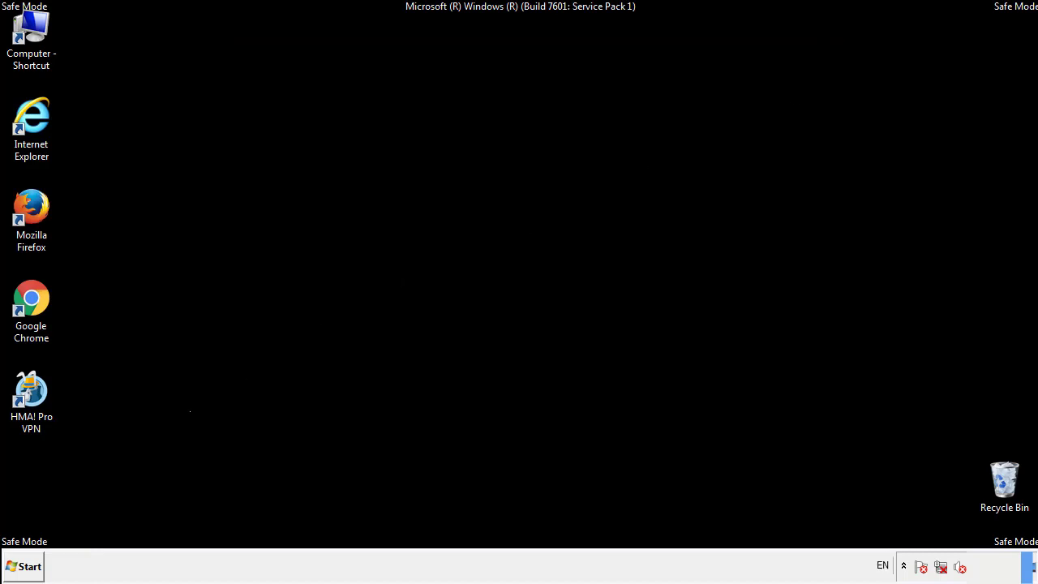
Launch the Registry Editor by searching for regedit
left_click(25, 572)
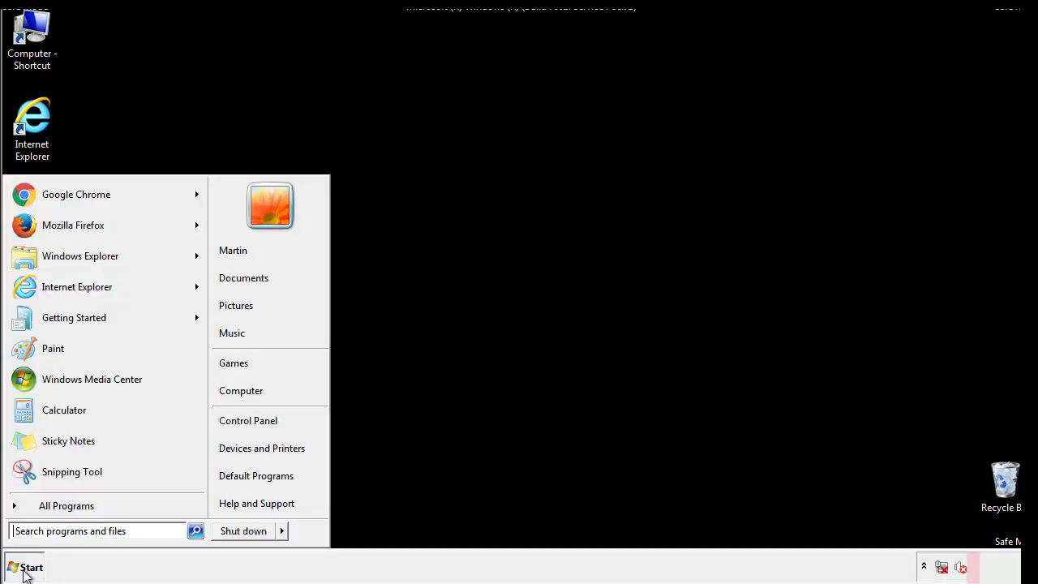
left_click(75, 532)
type("regedit")
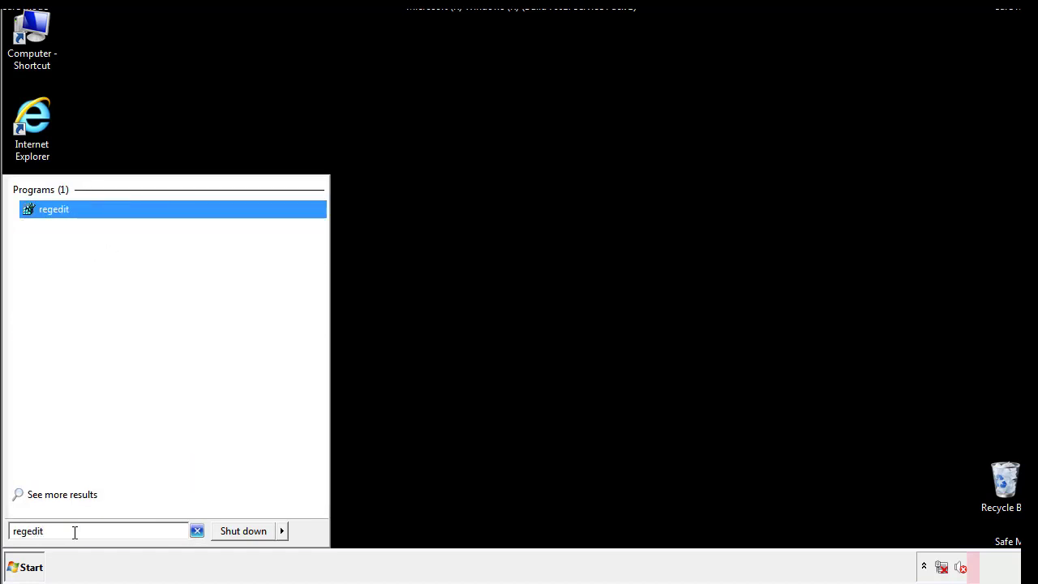
key("Return")
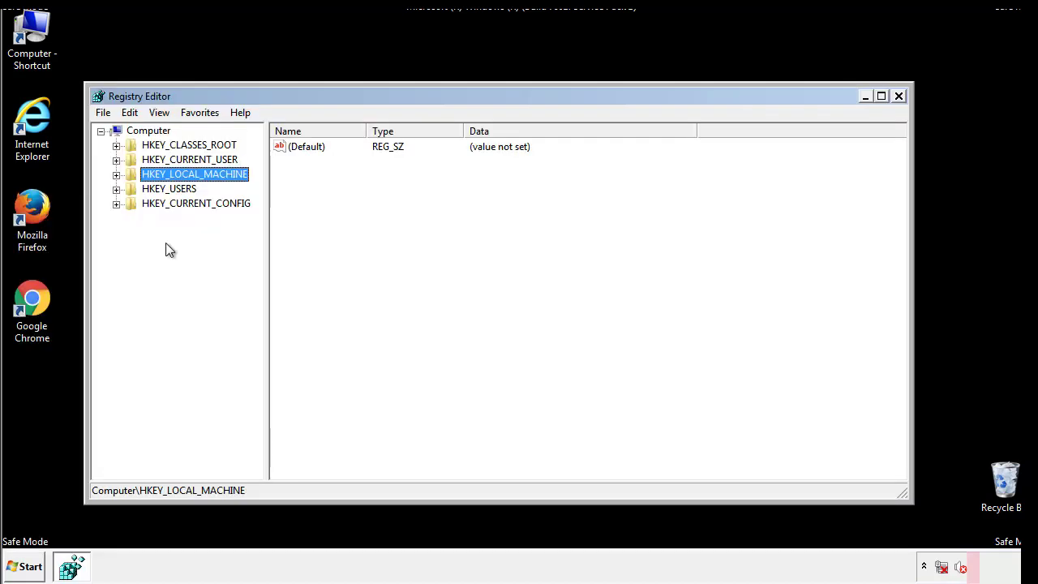
Open the registry key HKEY_LOCAL_MACHINE\SOFTWARE\Microsoft\Windows\CurrentVersion\Run
left_click(116, 175)
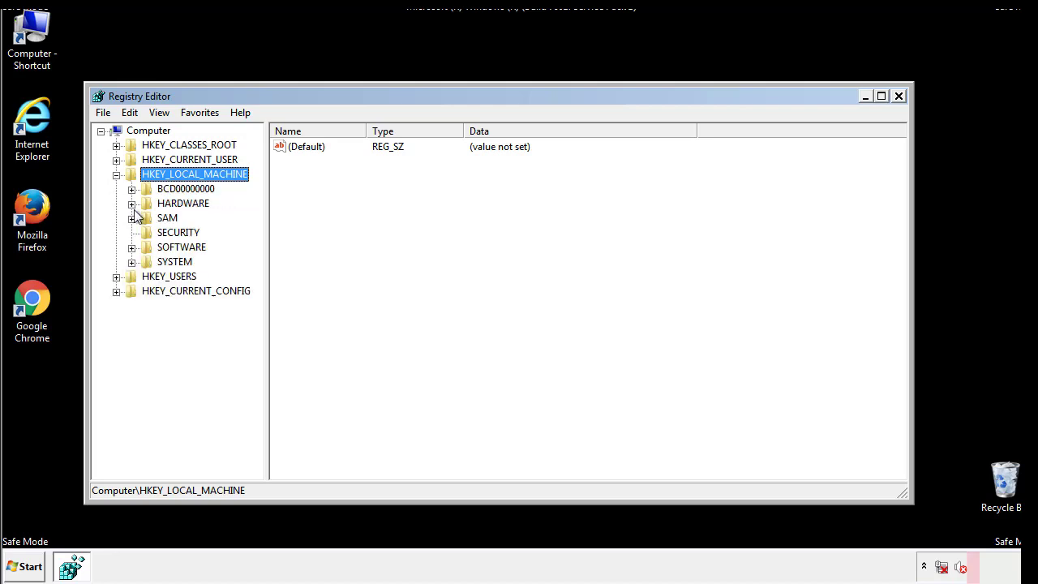
left_click(131, 248)
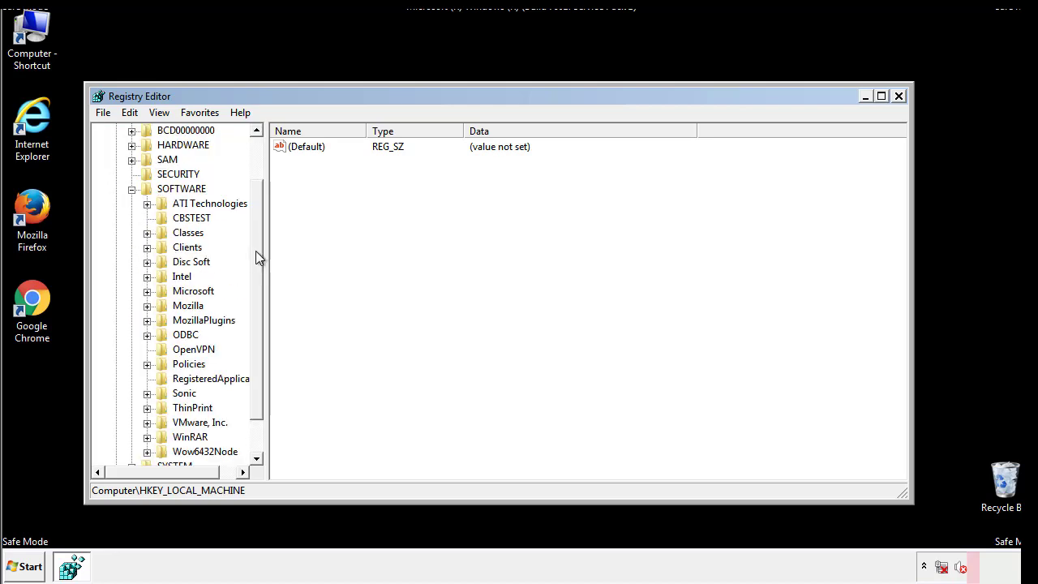
left_click_drag(255, 239, 257, 269)
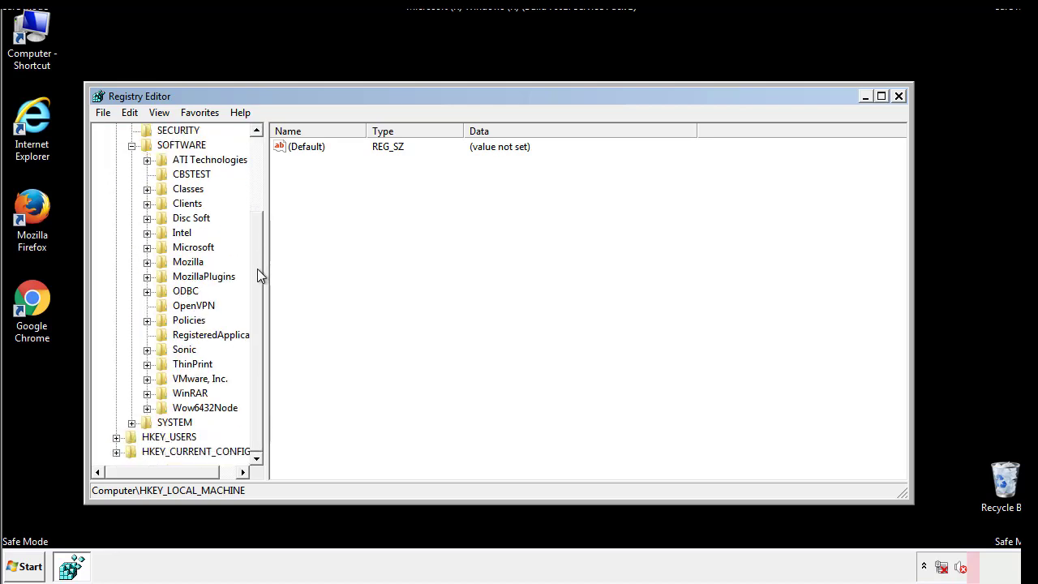
left_click(147, 248)
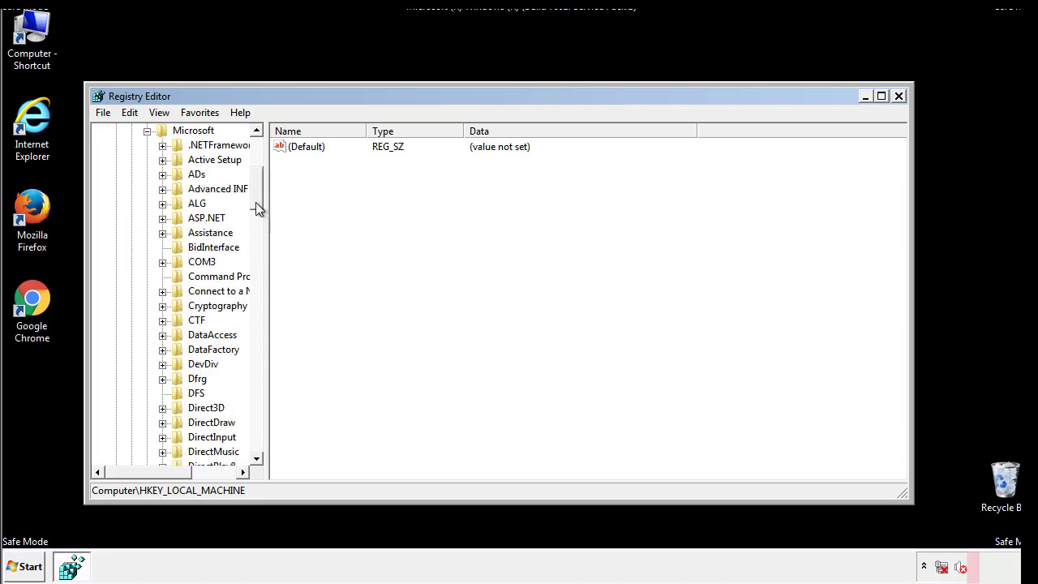
left_click_drag(255, 202, 258, 422)
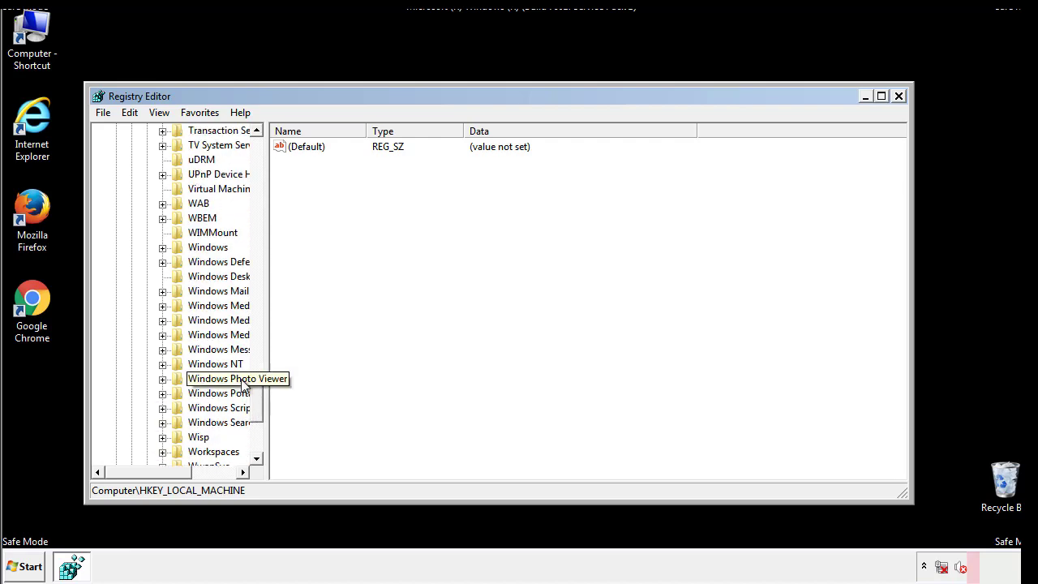
left_click(163, 248)
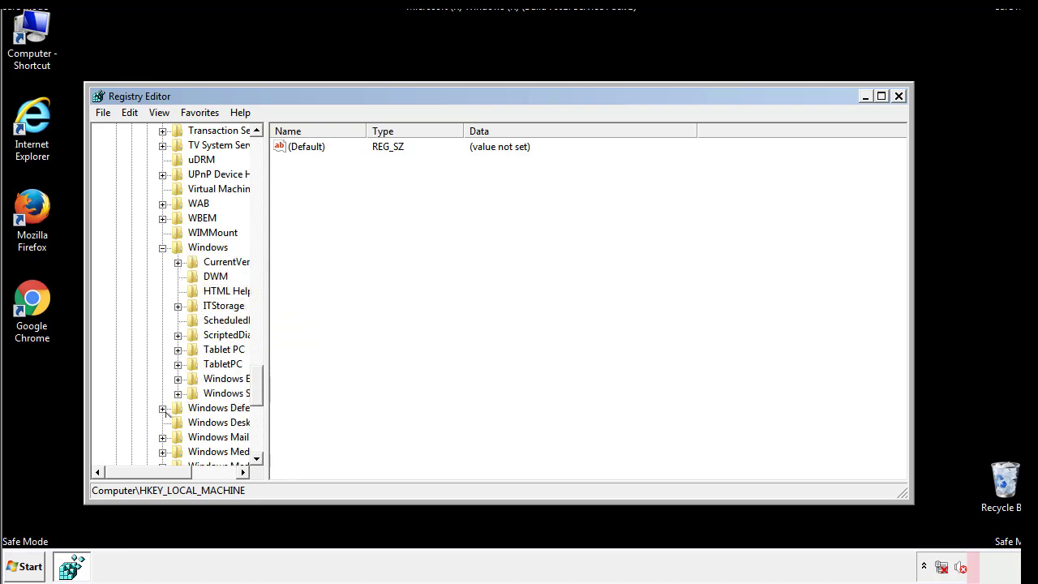
left_click_drag(142, 471, 166, 476)
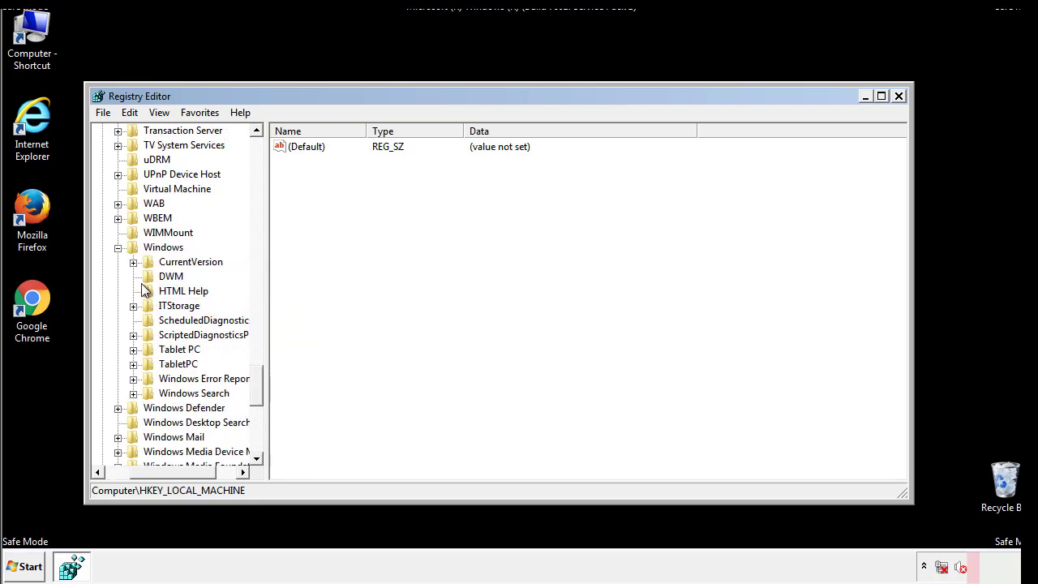
left_click(133, 263)
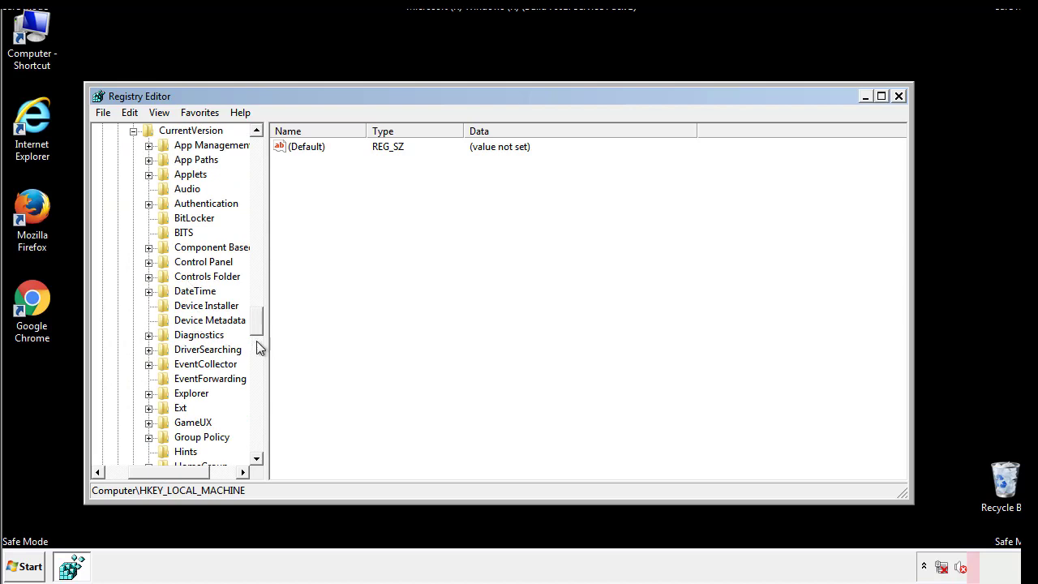
left_click_drag(260, 324, 257, 375)
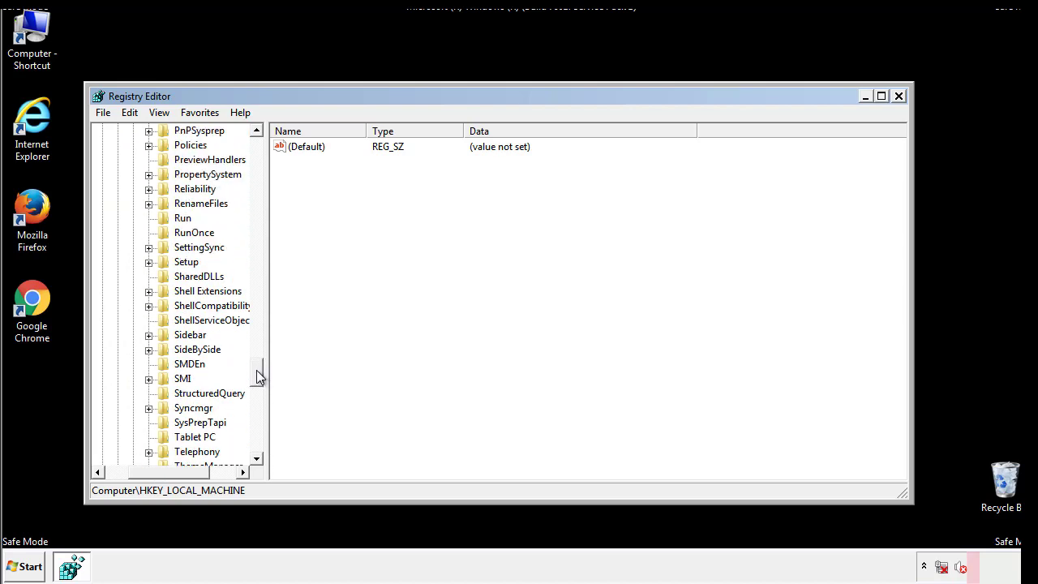
left_click(181, 218)
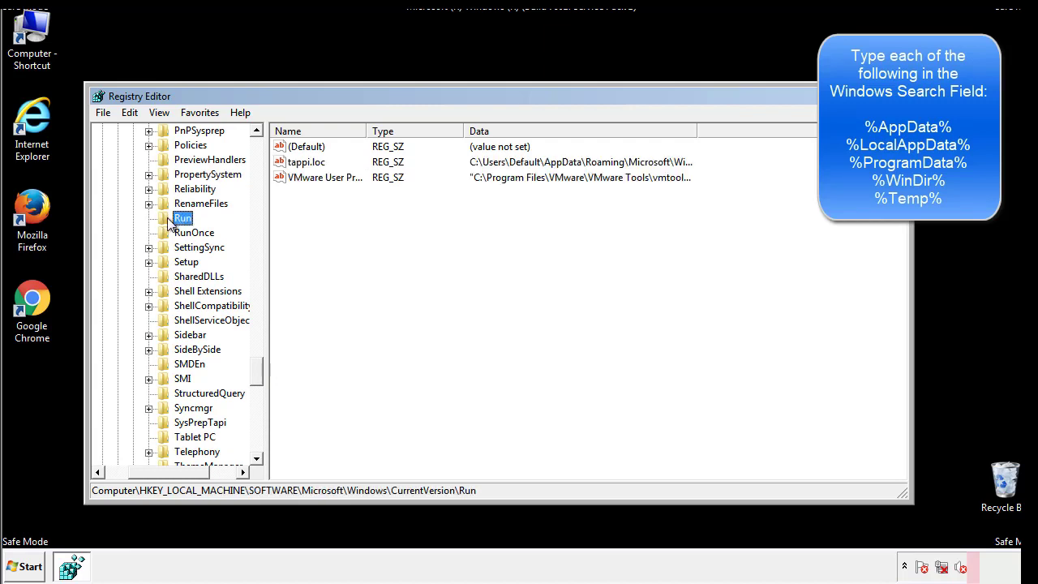
Delete the tappi.loc value from the HKEY_LOCAL_MACHINE Run key and confirm the deletion
left_click(307, 163)
right_click(301, 163)
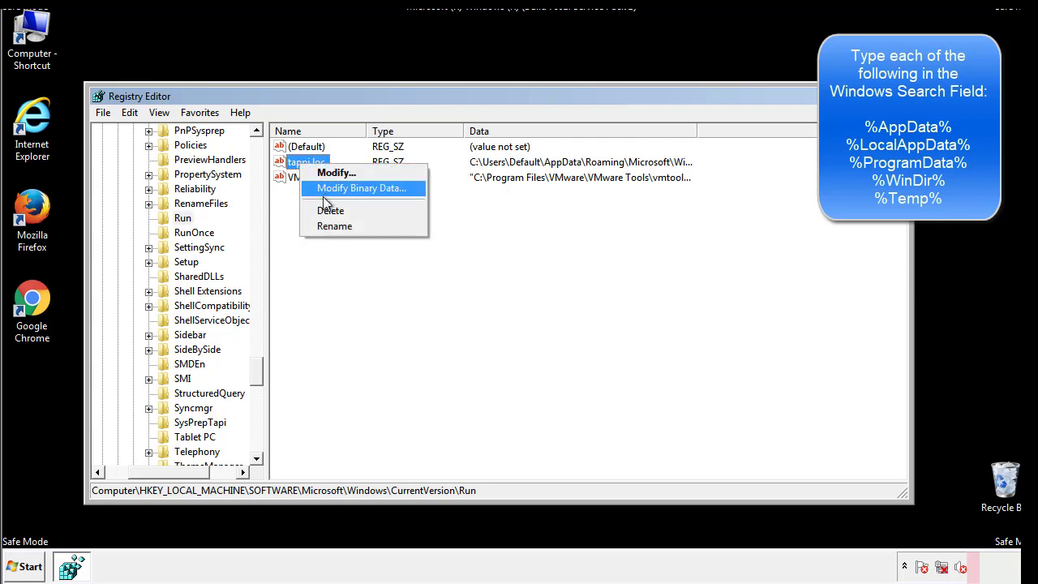
left_click(325, 208)
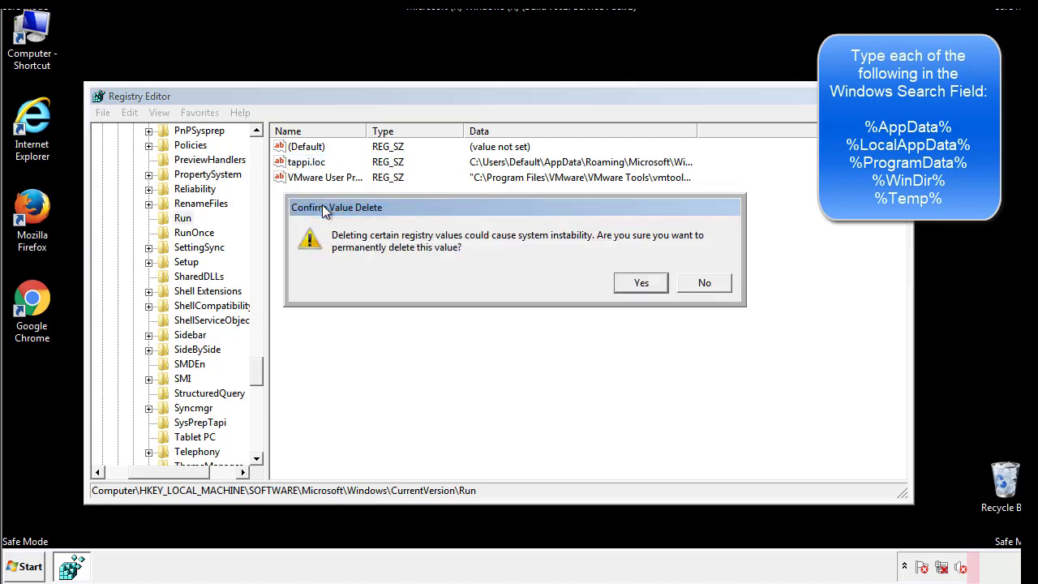
left_click(637, 282)
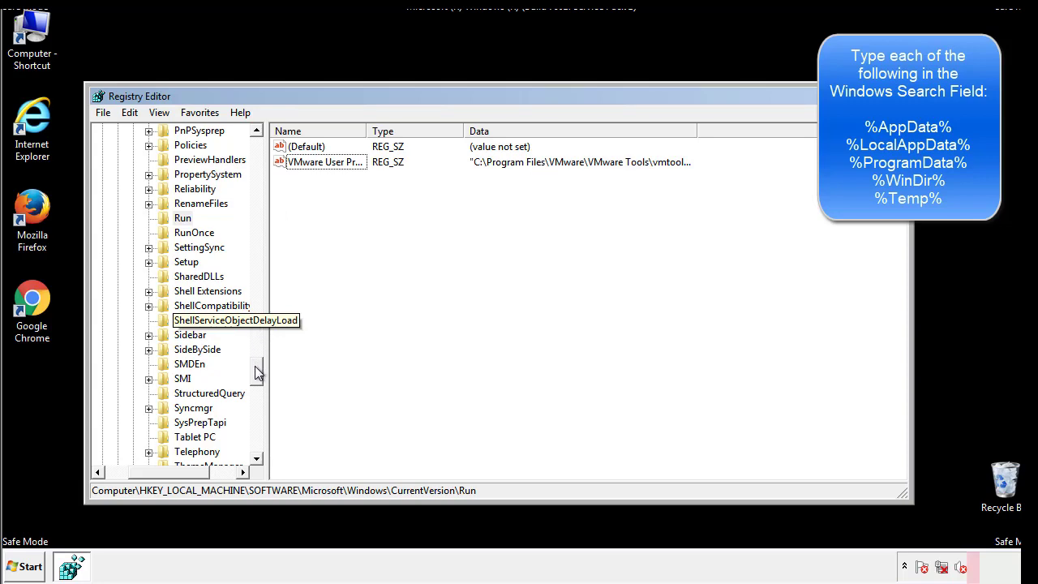
Return to the root of the registry tree and collapse the HKEY_LOCAL_MACHINE branch
left_click_drag(256, 373, 253, 443)
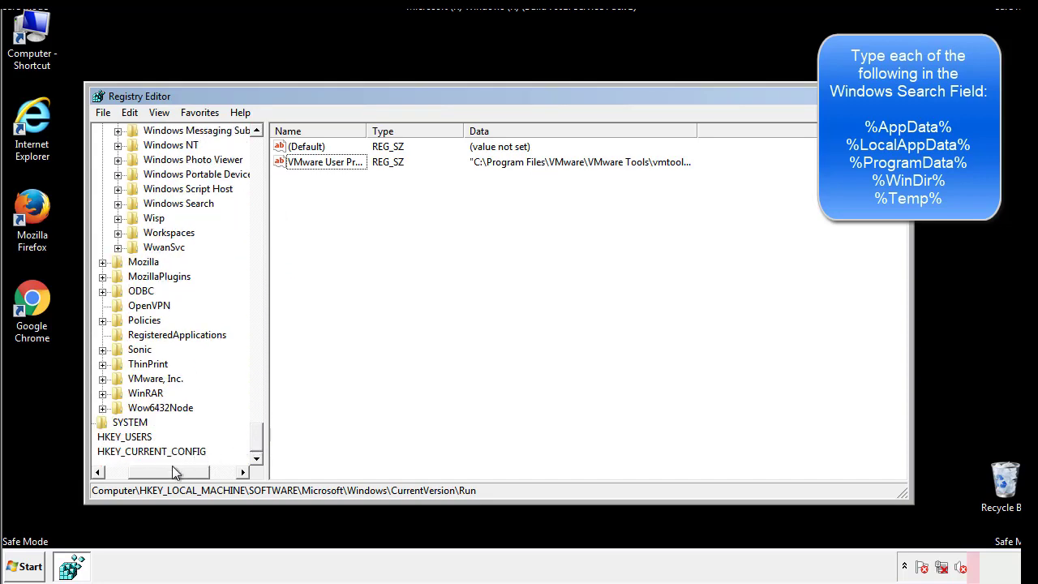
left_click_drag(172, 468, 140, 475)
left_click_drag(255, 442, 264, 154)
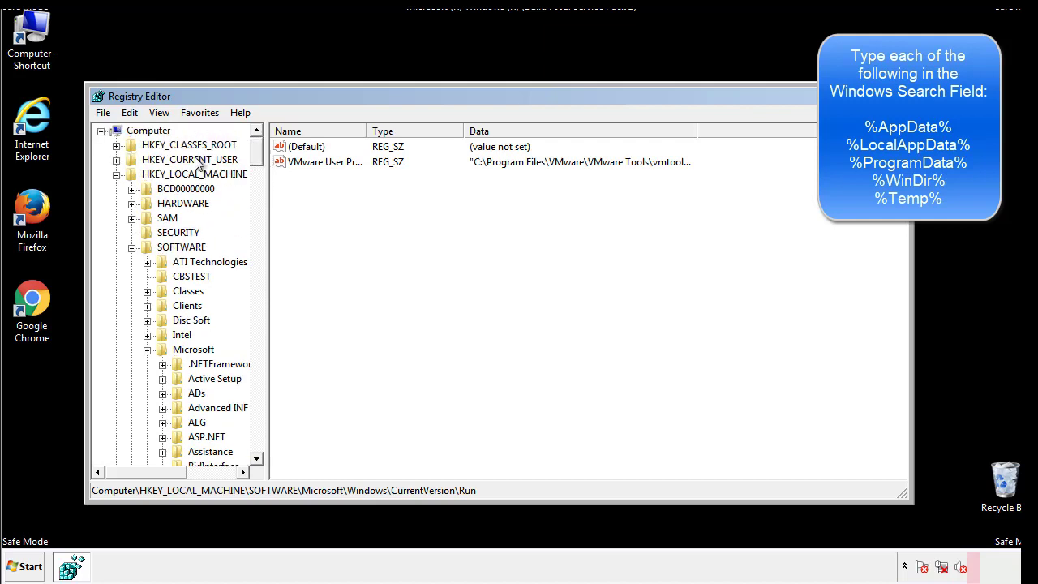
left_click(116, 174)
Open HKEY_CURRENT_USER\Software\Microsoft\Windows\CurrentVersion\Run and check its startup values for suspicious entries
left_click(116, 159)
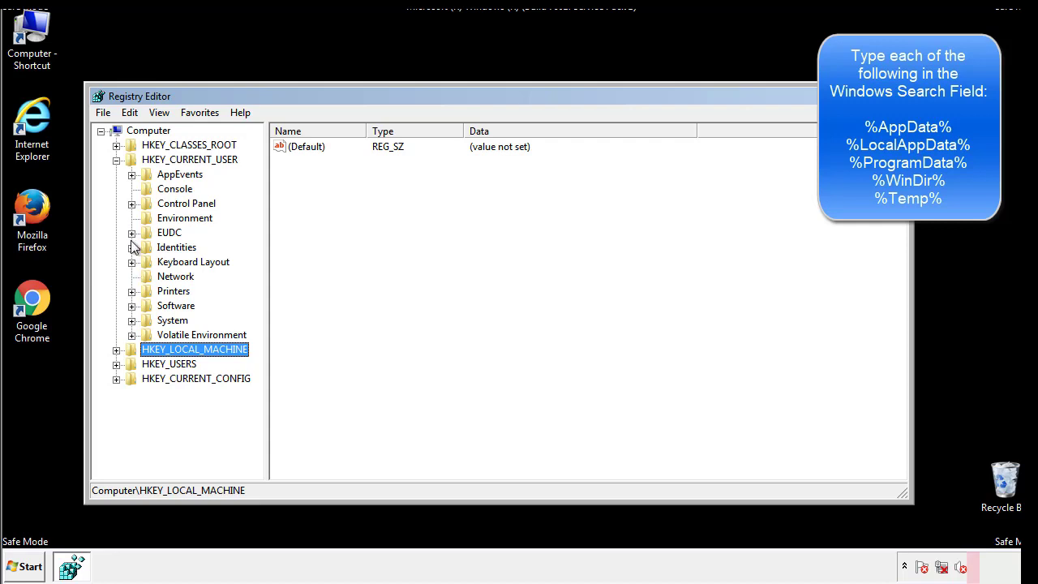
left_click(131, 306)
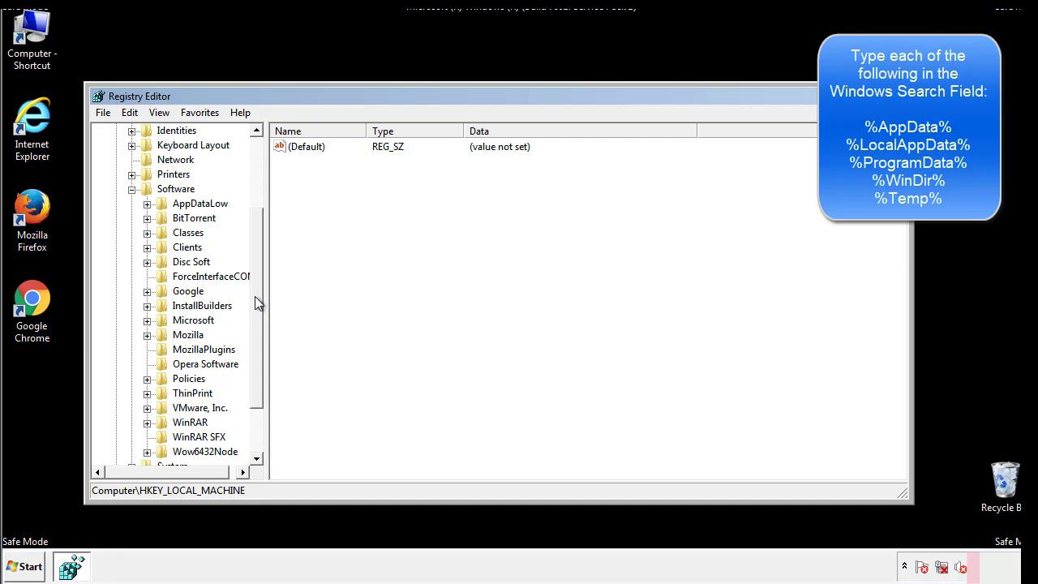
left_click_drag(256, 297, 257, 313)
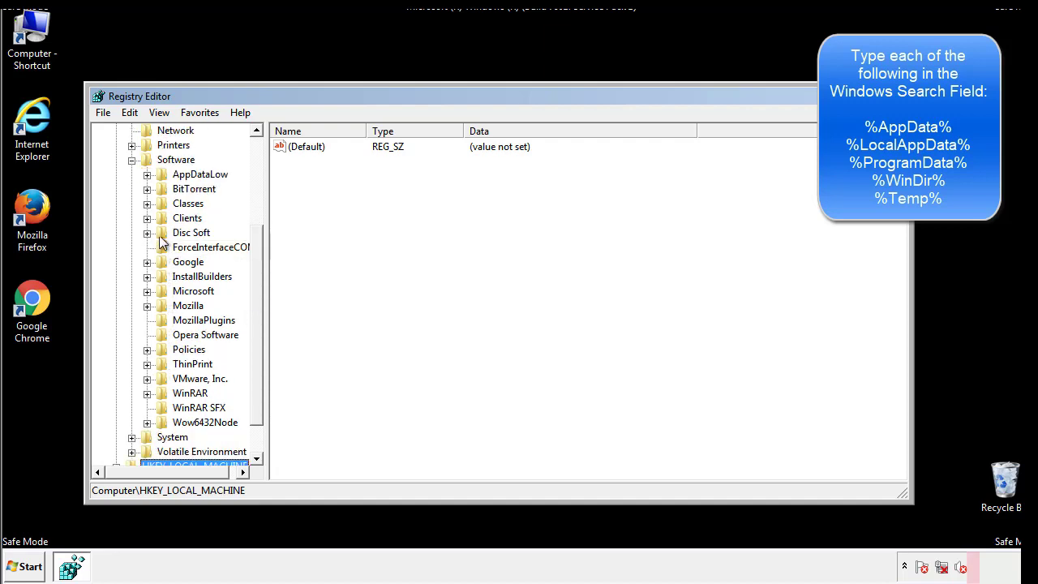
left_click(147, 291)
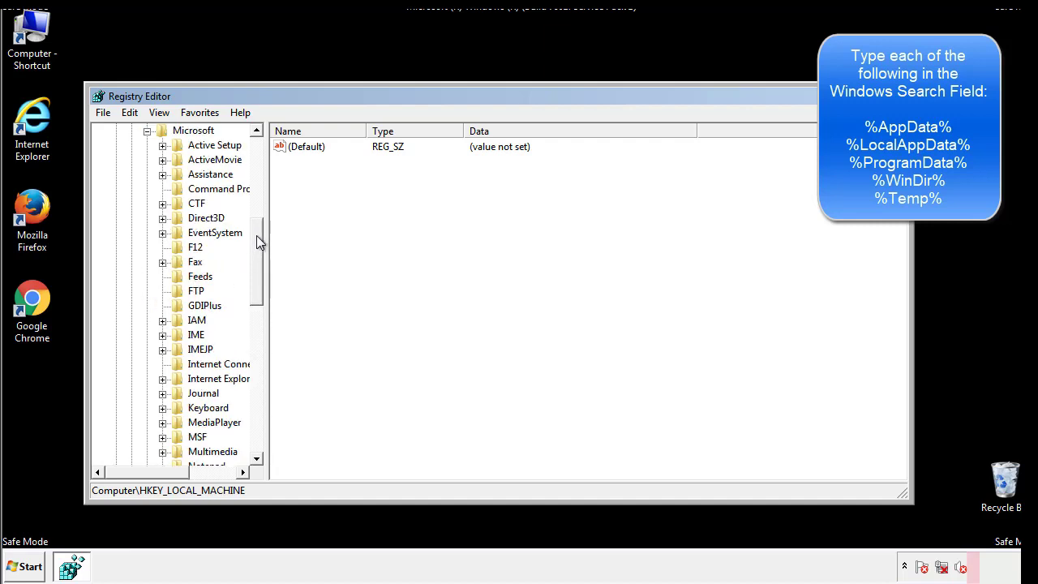
left_click_drag(256, 235, 255, 337)
left_click(162, 276)
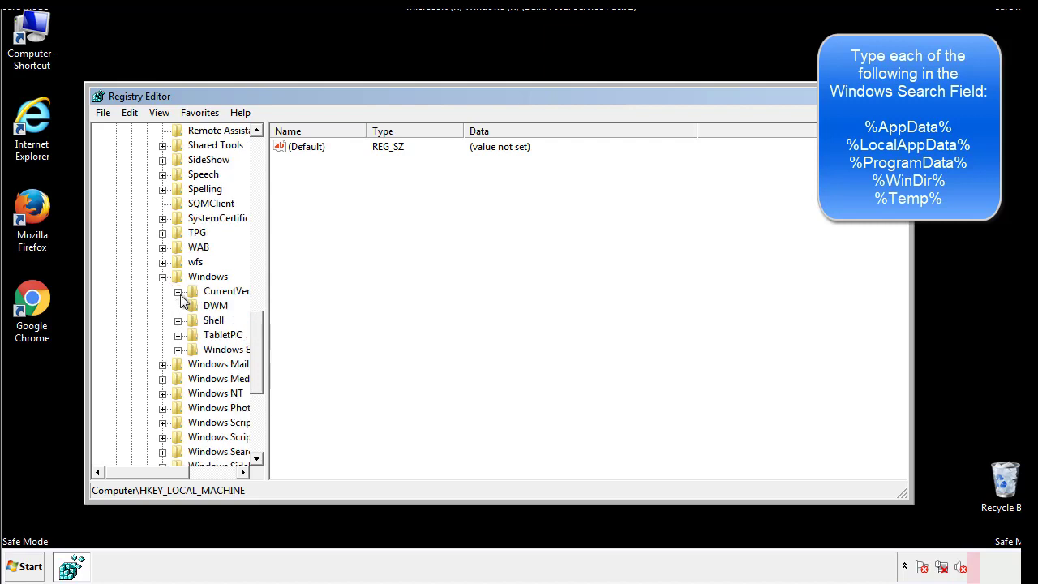
left_click(178, 291)
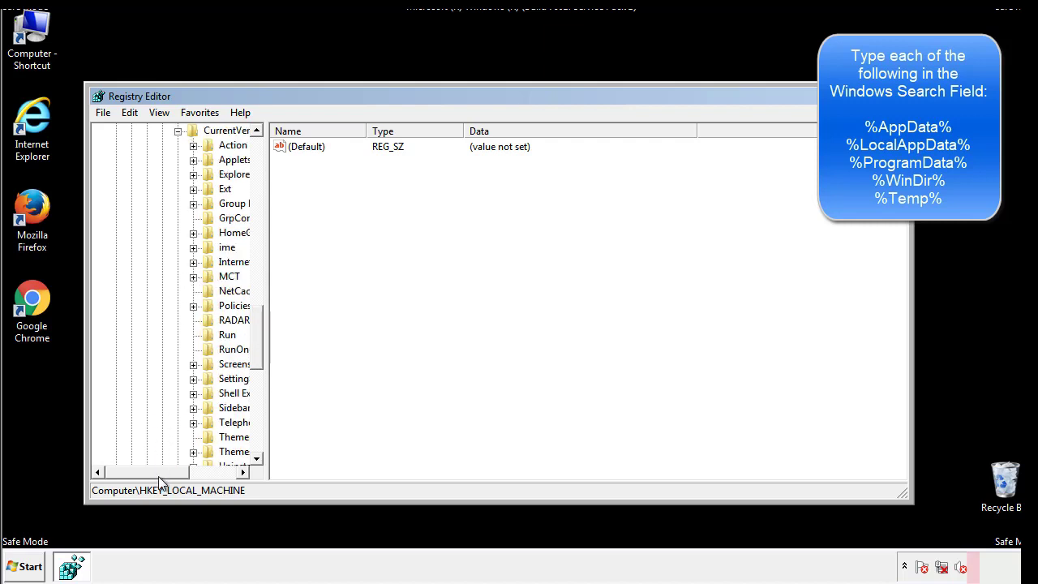
left_click_drag(158, 476, 183, 473)
left_click(178, 333)
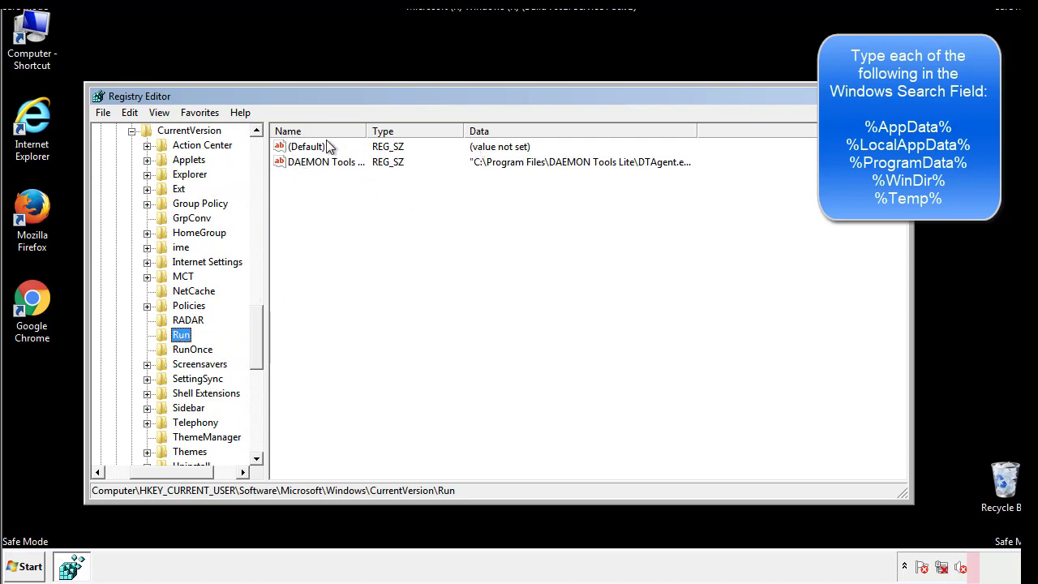
left_click(472, 185)
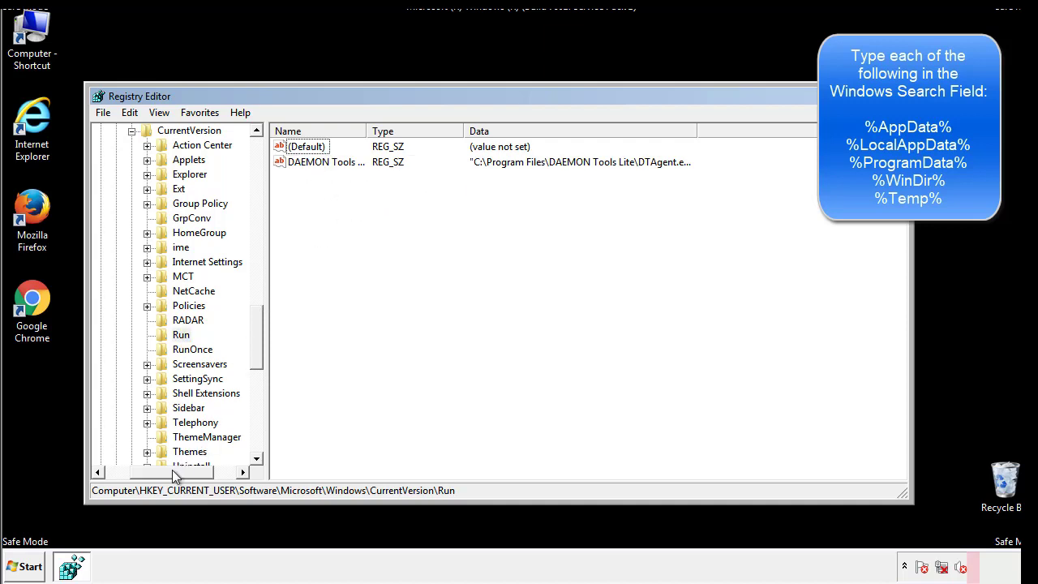
Collapse the Windows key under HKEY_CURRENT_USER\Software\Microsoft and go back to the start of the registry tree
left_click_drag(172, 469, 143, 471)
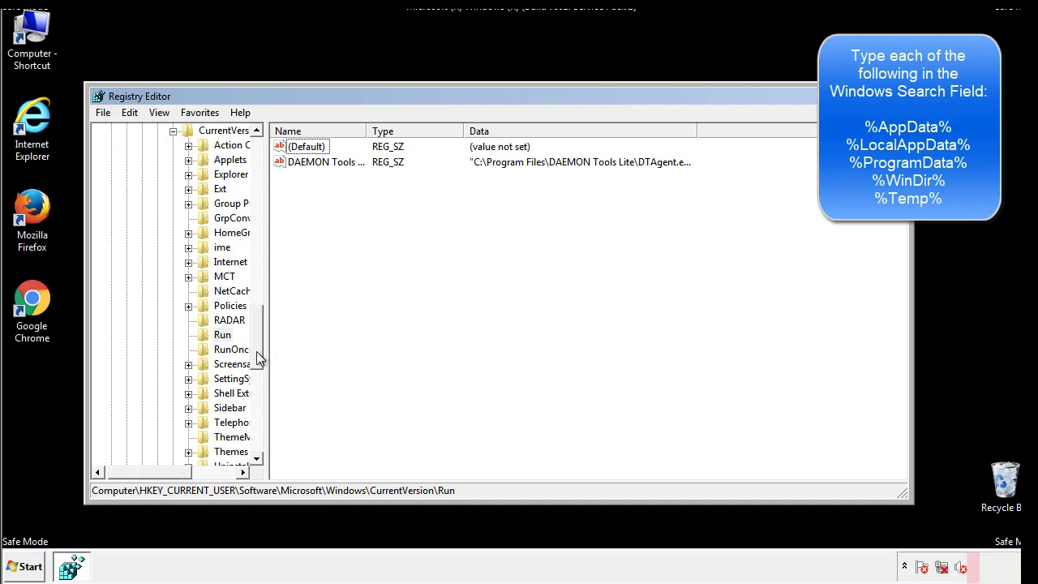
left_click_drag(259, 357, 259, 313)
left_click(159, 380)
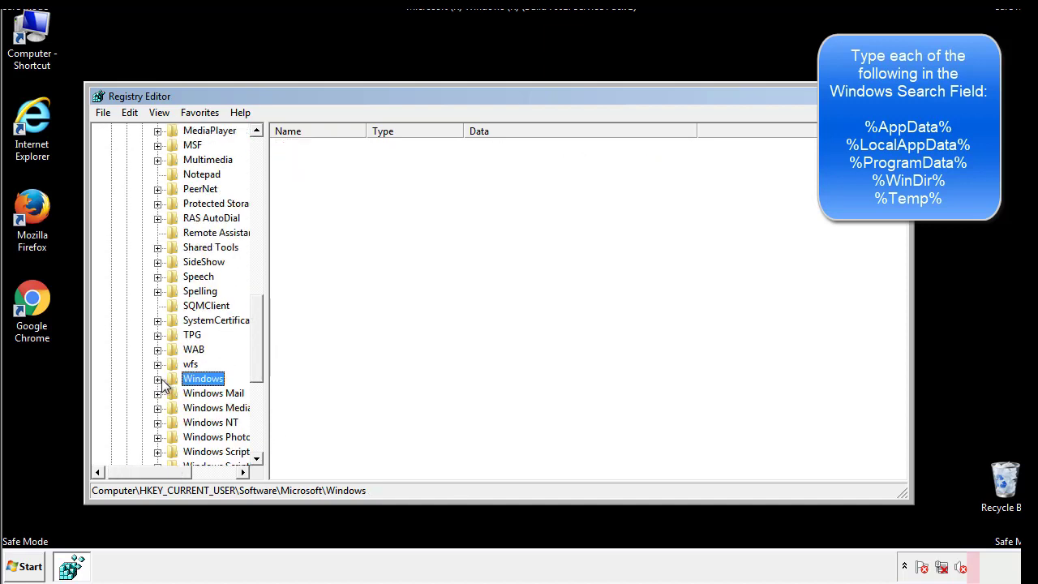
left_click_drag(259, 361, 261, 181)
Search the registry keys, values and data for %temp%
left_click(140, 114)
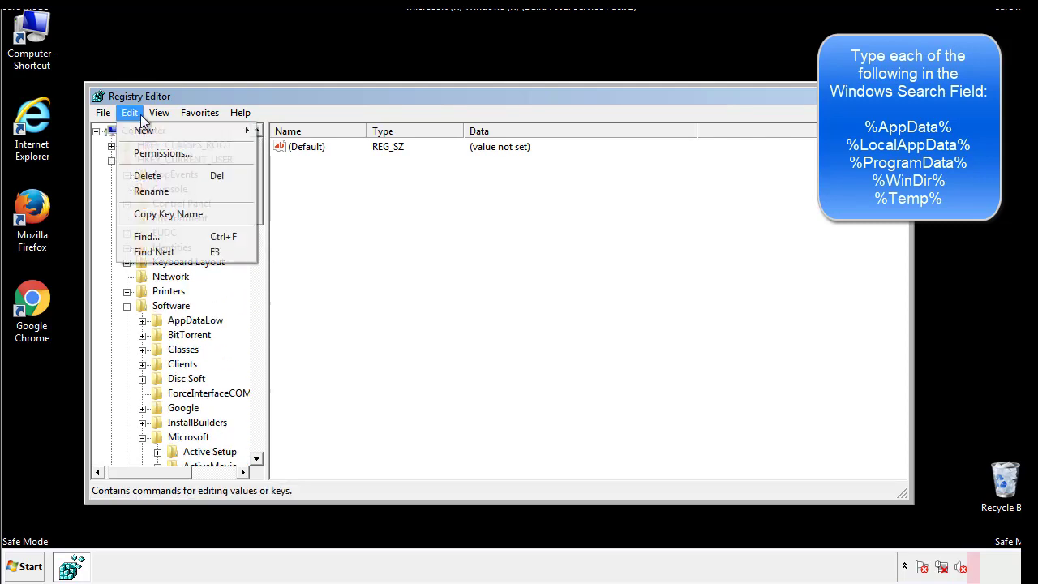
left_click(144, 236)
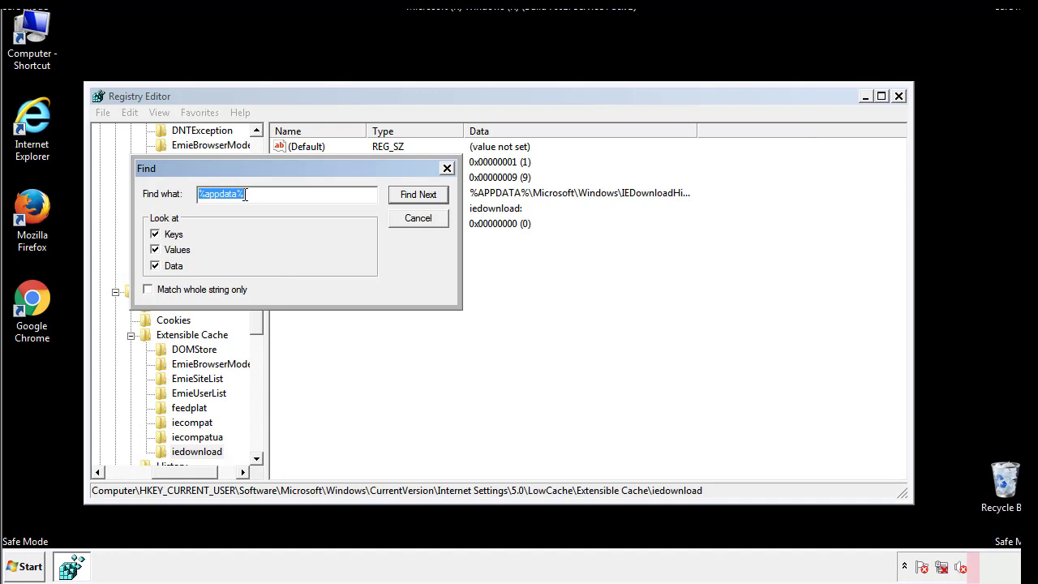
type("%temp%")
key("Return")
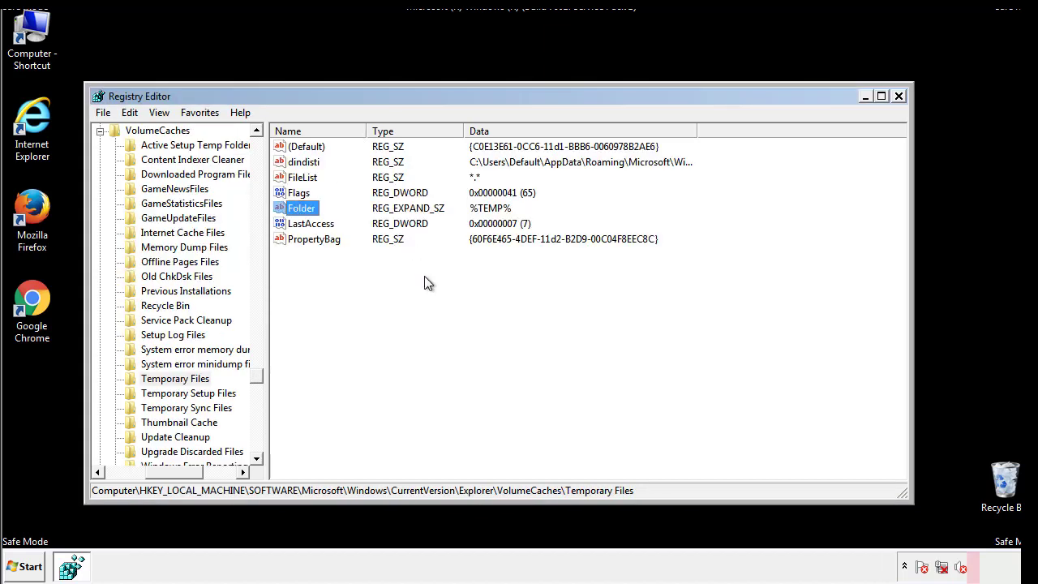
Delete all values in the Temporary Files key under VolumeCaches, confirm the deletion, and close the Registry Editor
left_click_drag(332, 259, 293, 149)
right_click(293, 148)
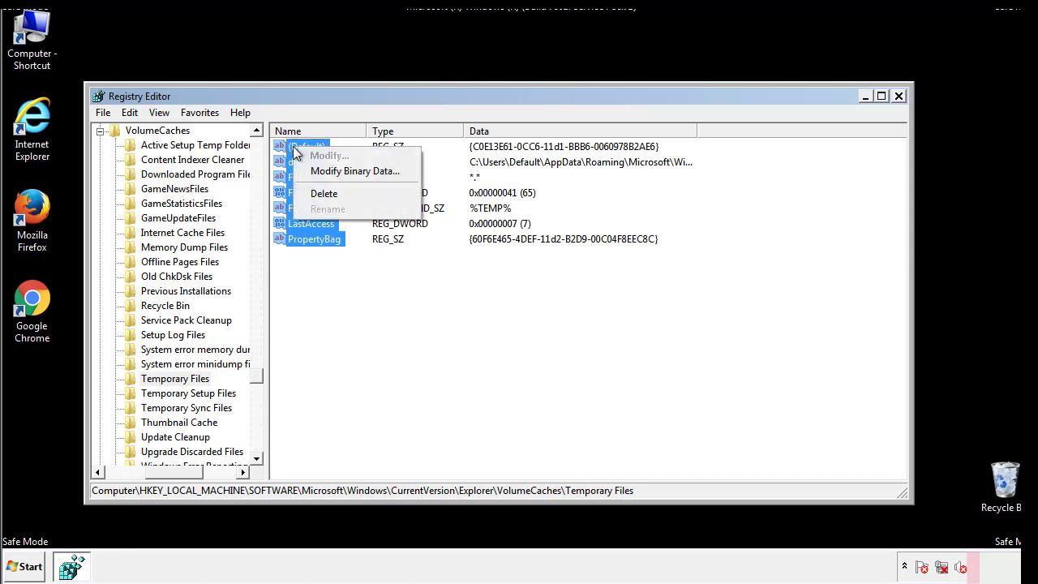
left_click(315, 192)
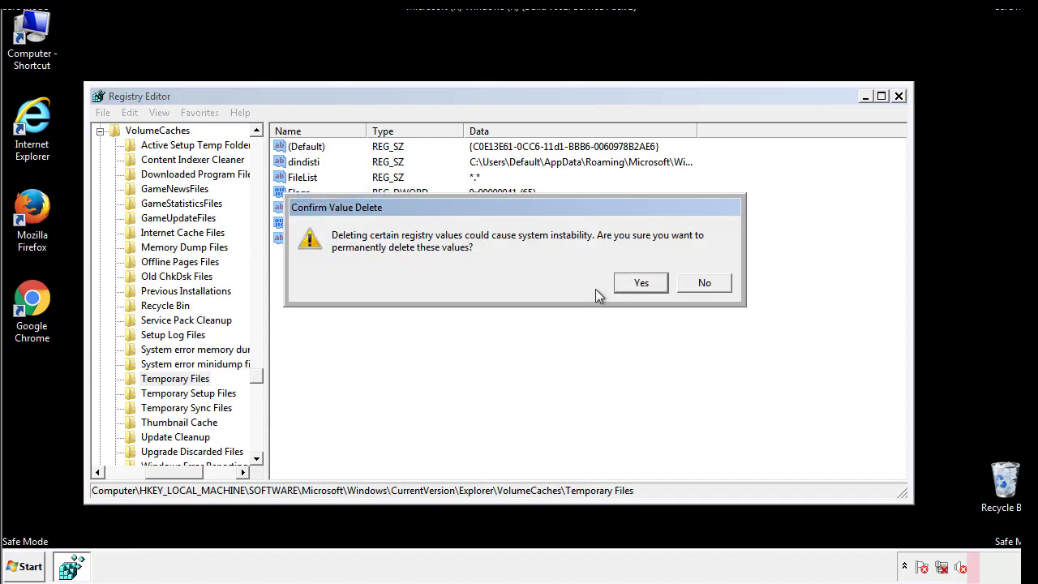
left_click(662, 284)
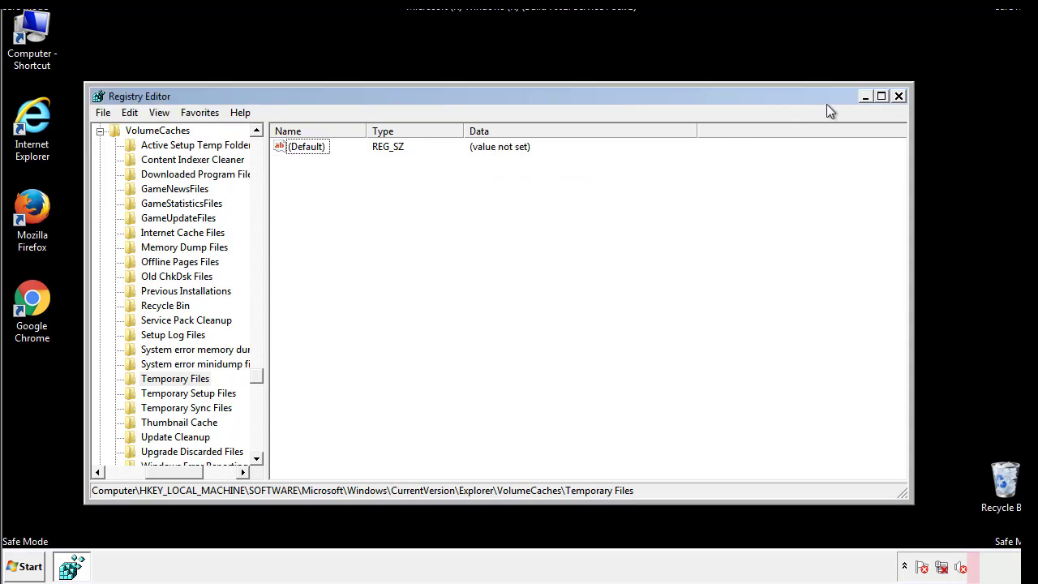
left_click(900, 97)
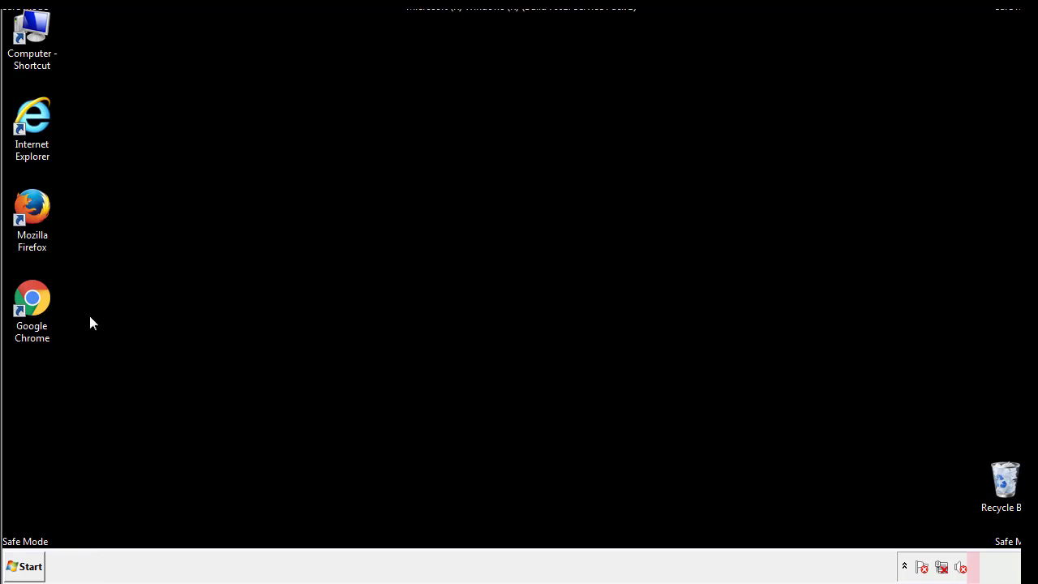
Search for msconfig and open the System Configuration utility
left_click(23, 567)
left_click(57, 531)
type("ms")
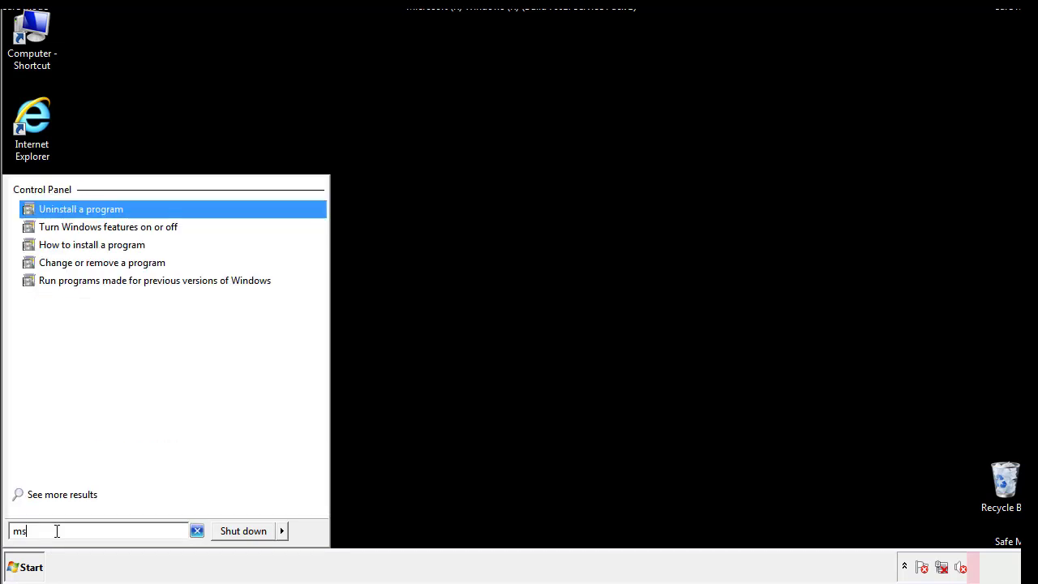
type("config")
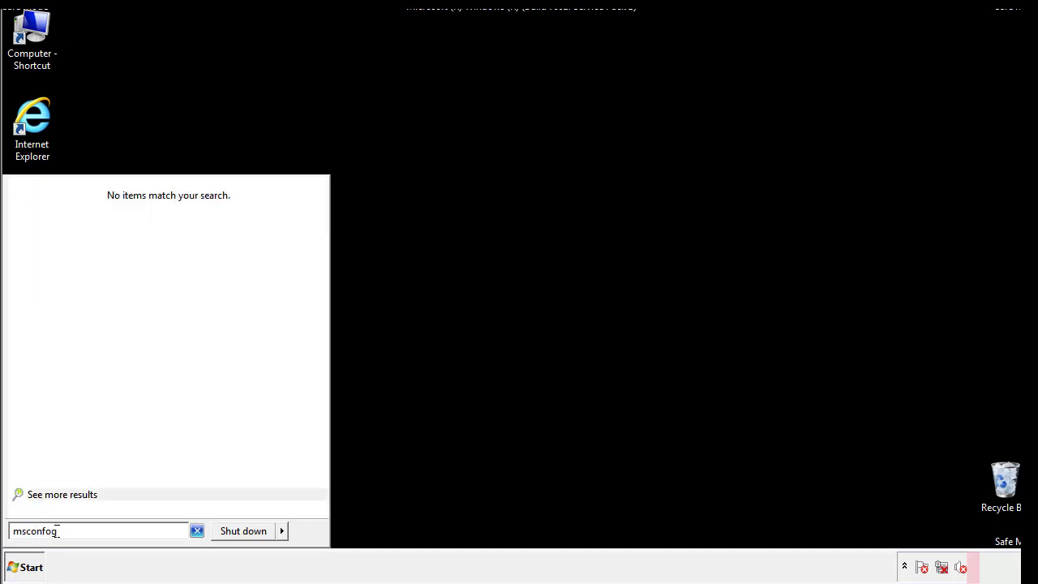
key("BackSpace")
key("BackSpace")
type("ig")
key("Return")
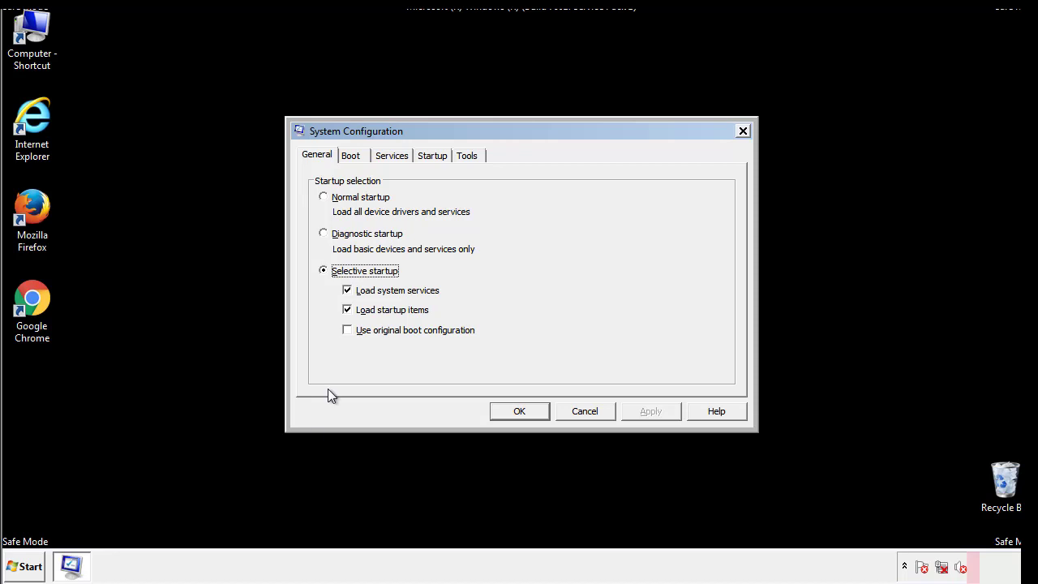
Turn off the Safe boot option for Windows 7, apply the change, and restart the computer
left_click(350, 156)
left_click(326, 312)
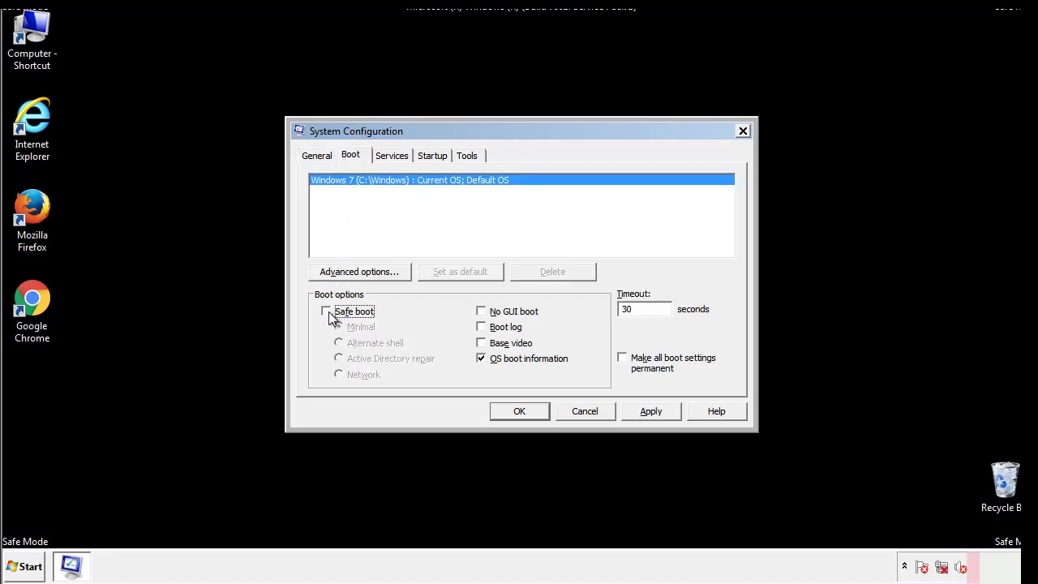
left_click(653, 411)
left_click(540, 411)
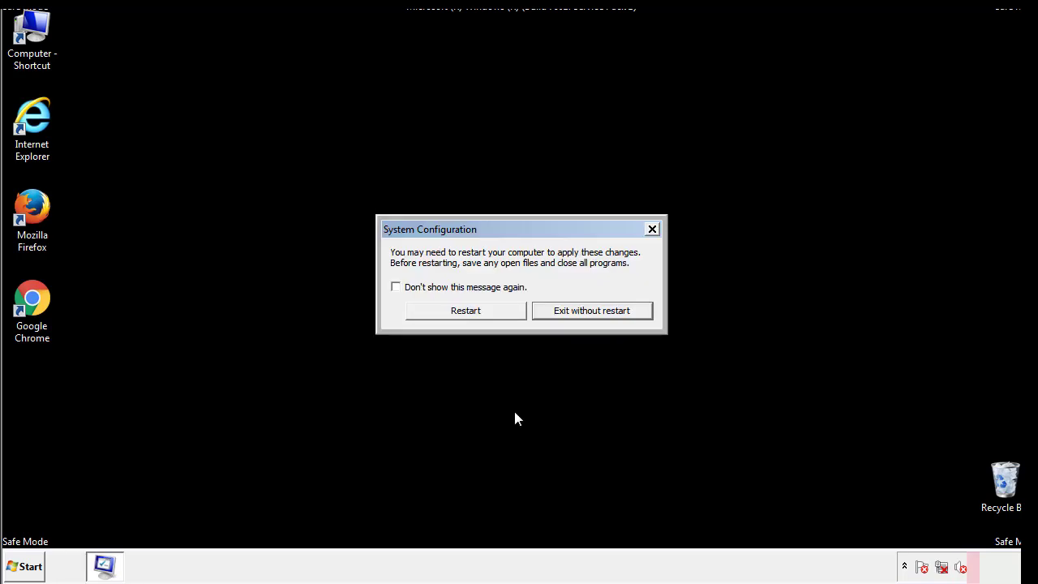
left_click(480, 316)
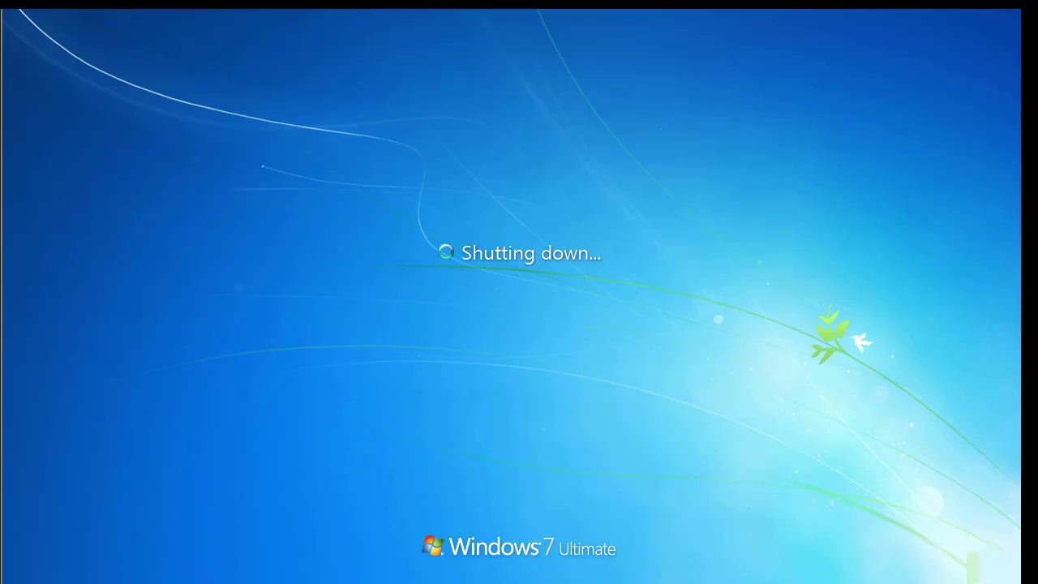